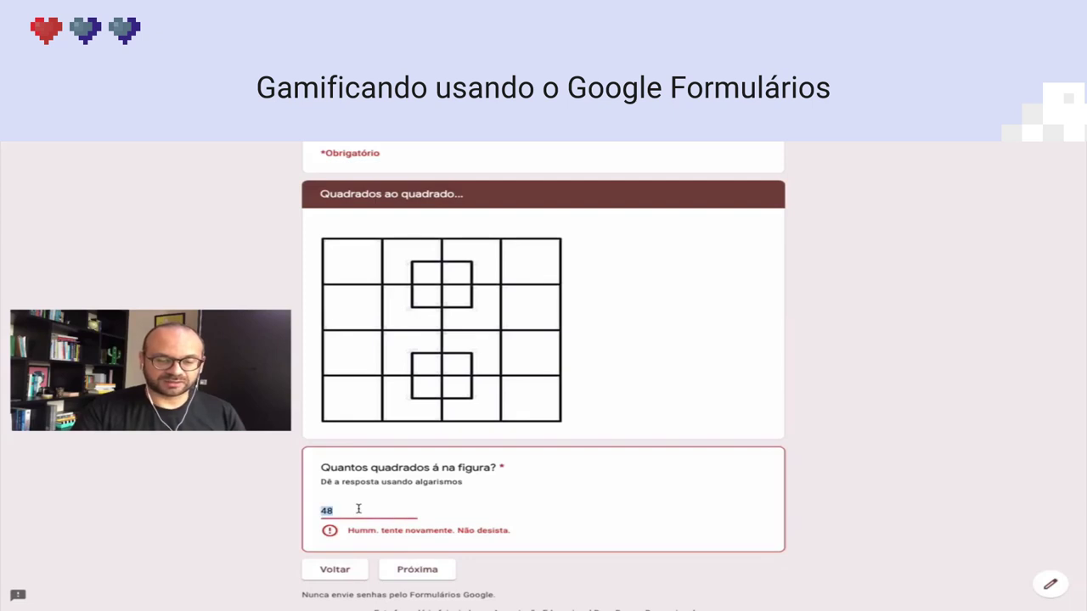
- Answer the question about the number of squares with 40 and advance to the quiz's final page
text(40)
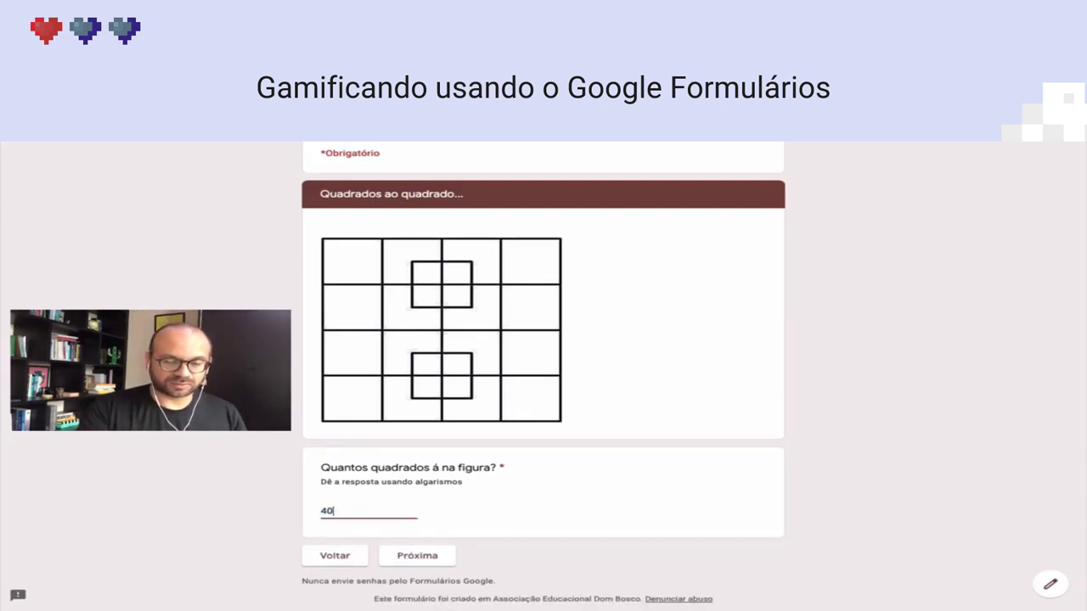
click(416, 557)
scroll(455, 516, down, 1)
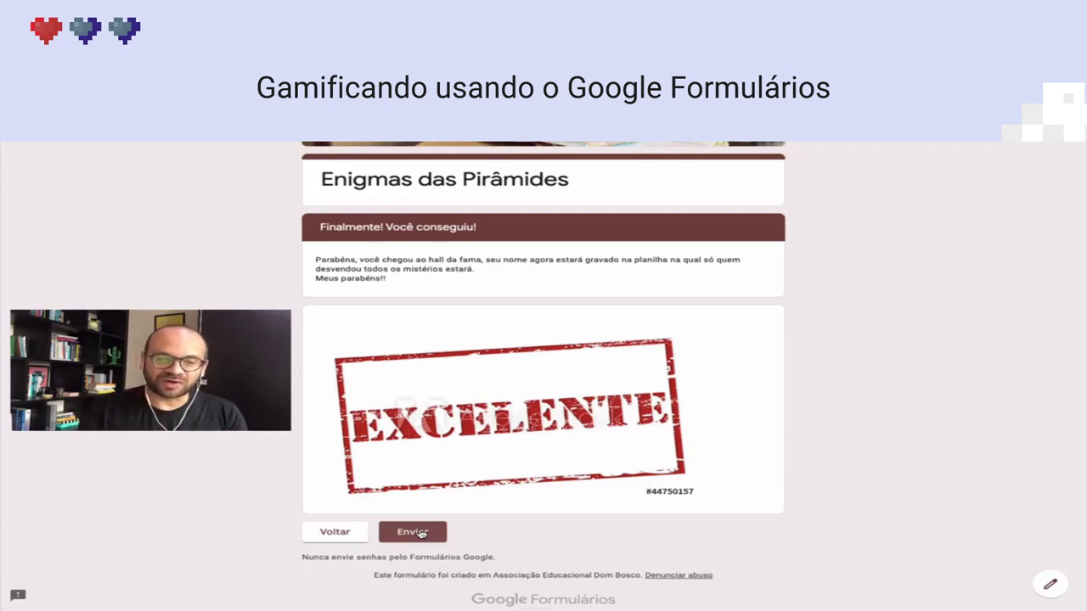
scroll(535, 432, up, 2)
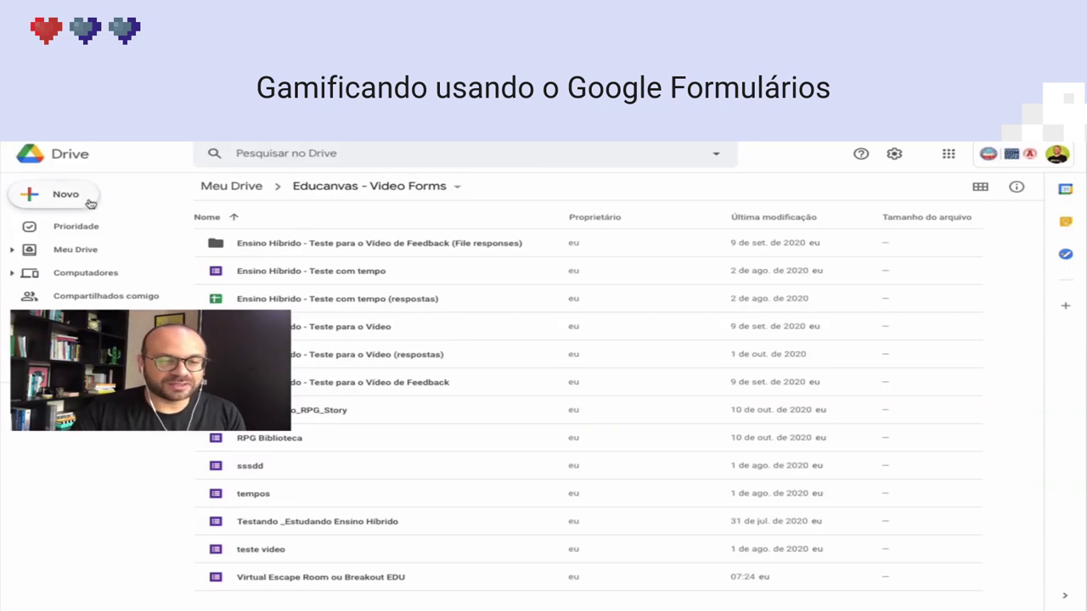
- Create a blank Google Form in the Educanvas - Video Forms folder in Google Drive
click(81, 192)
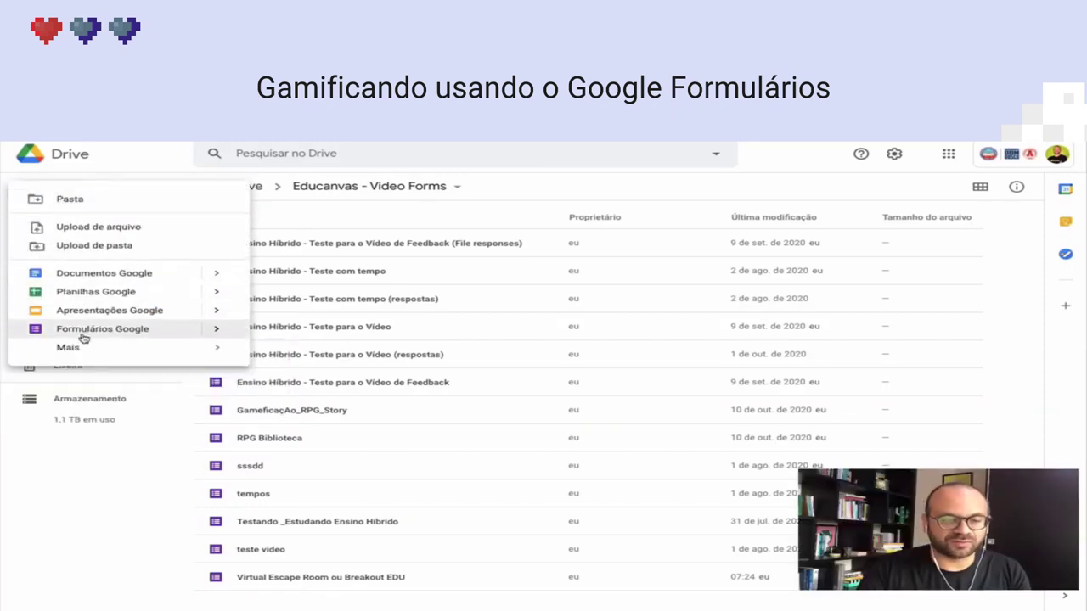
mouse_move(179, 331)
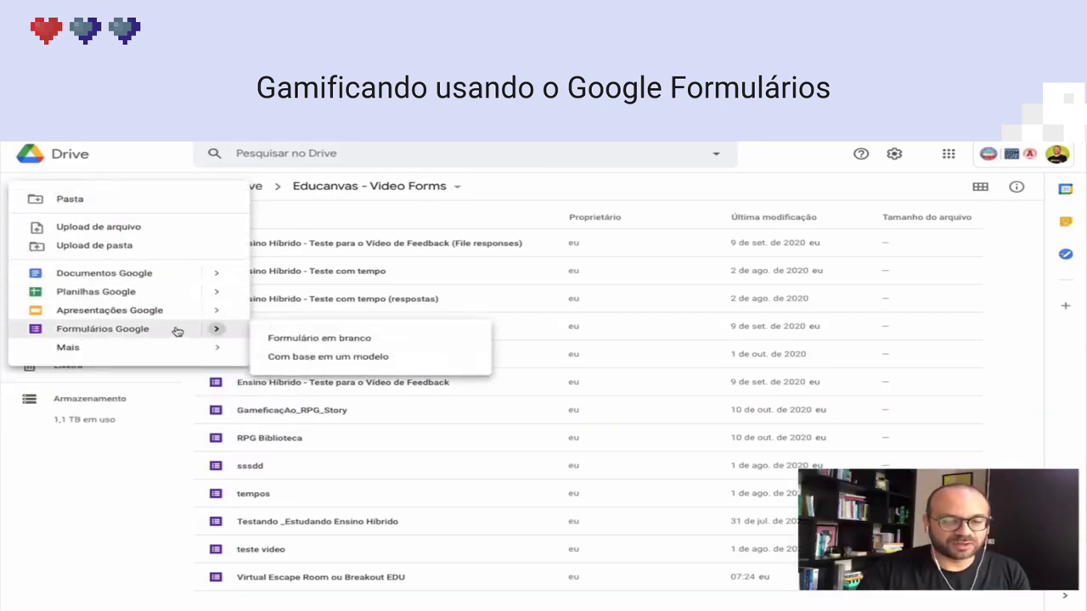
click(281, 338)
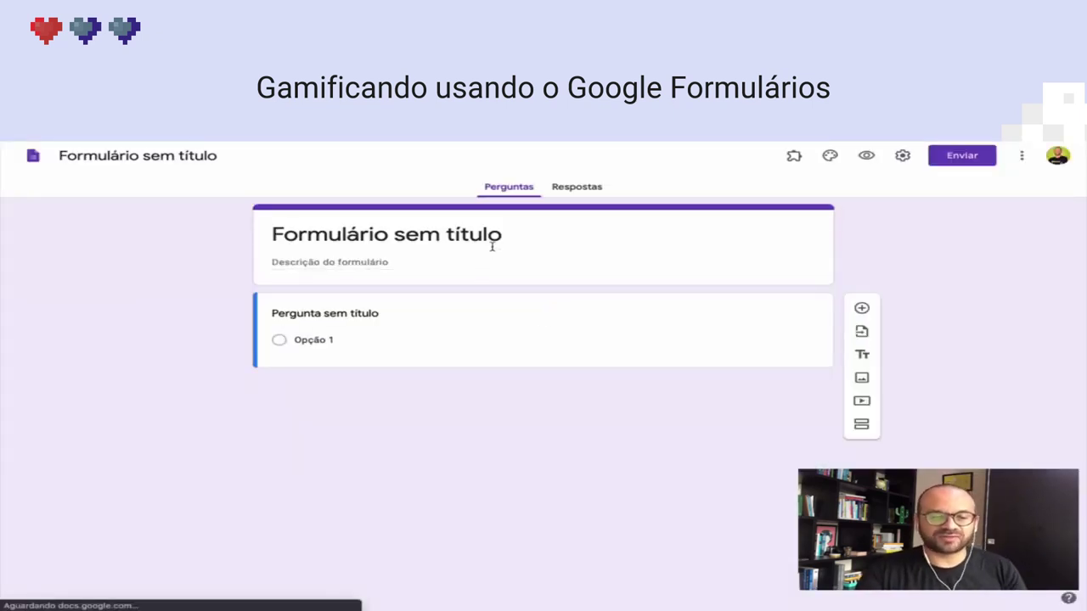
- Title the form "Enigmas da Pirâmide - Video"
click(499, 238)
text(En)
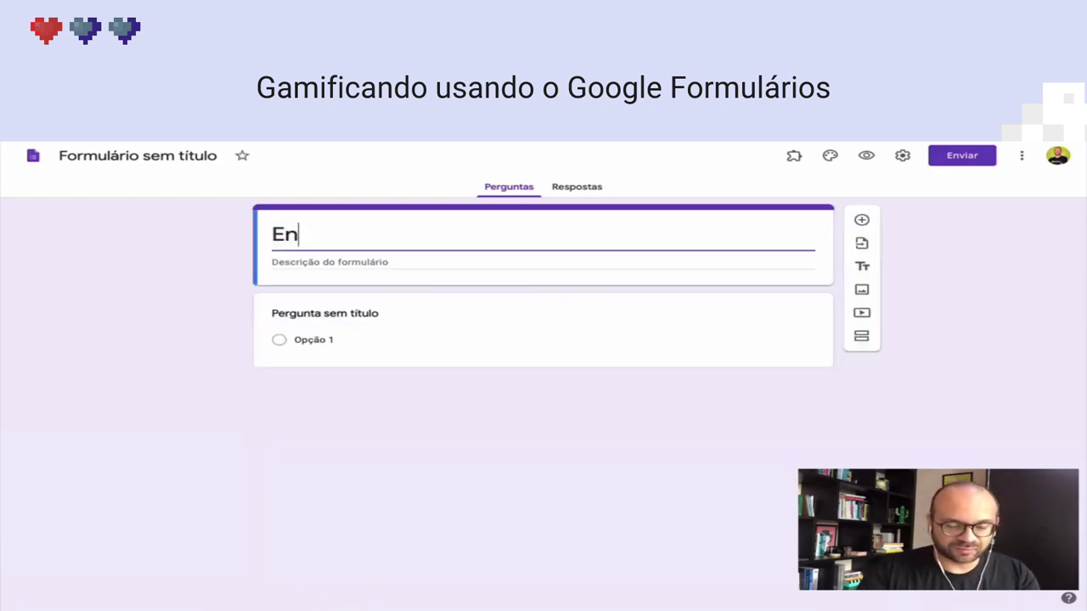
text(igmas d)
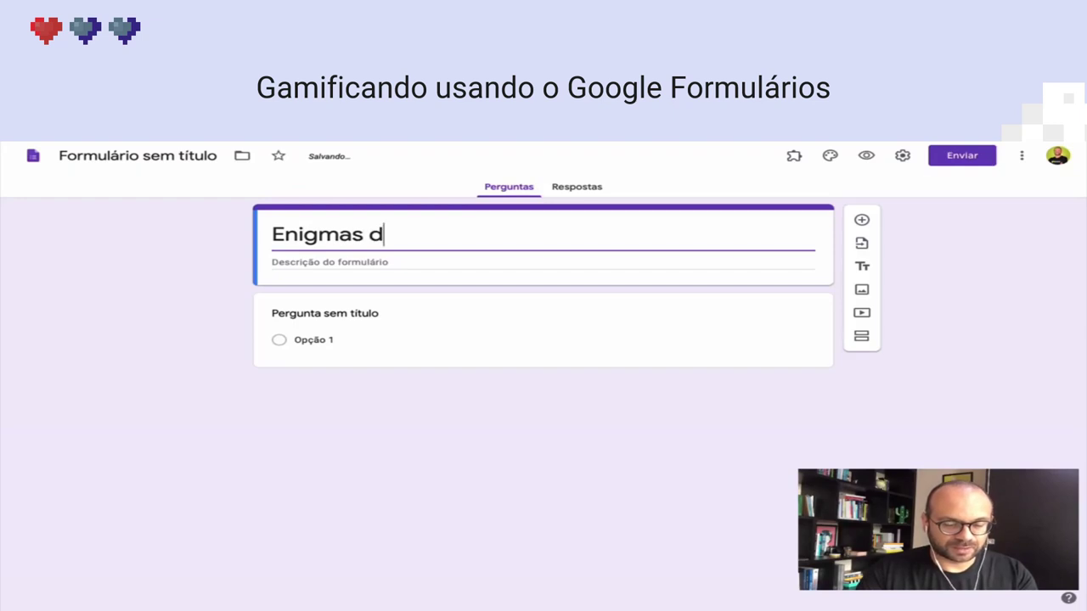
text(a PiR)
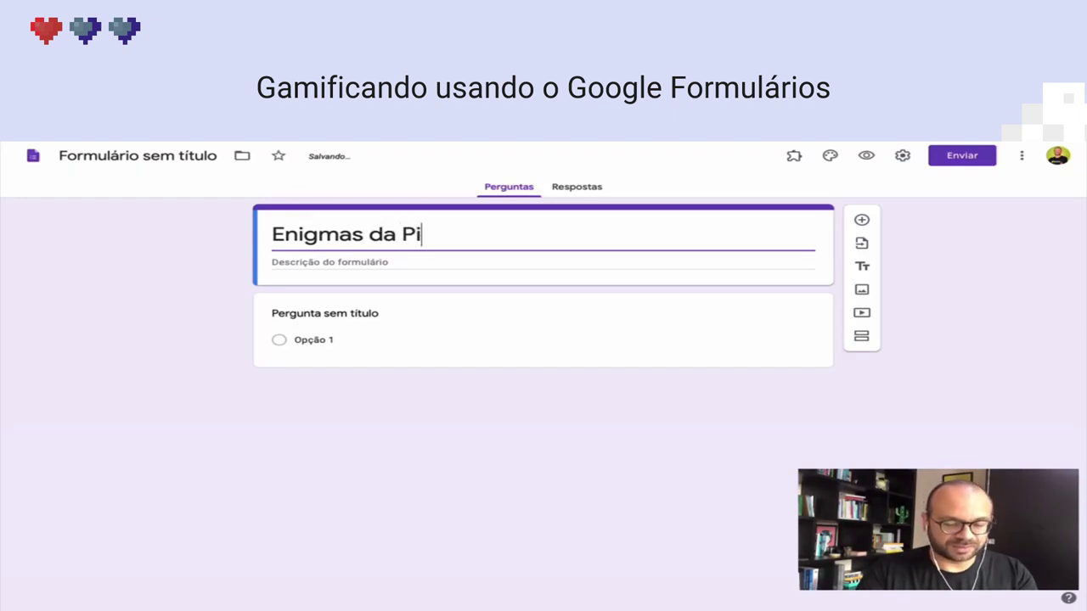
key(BackSpace)
key(BackSpace)
text(râmide -)
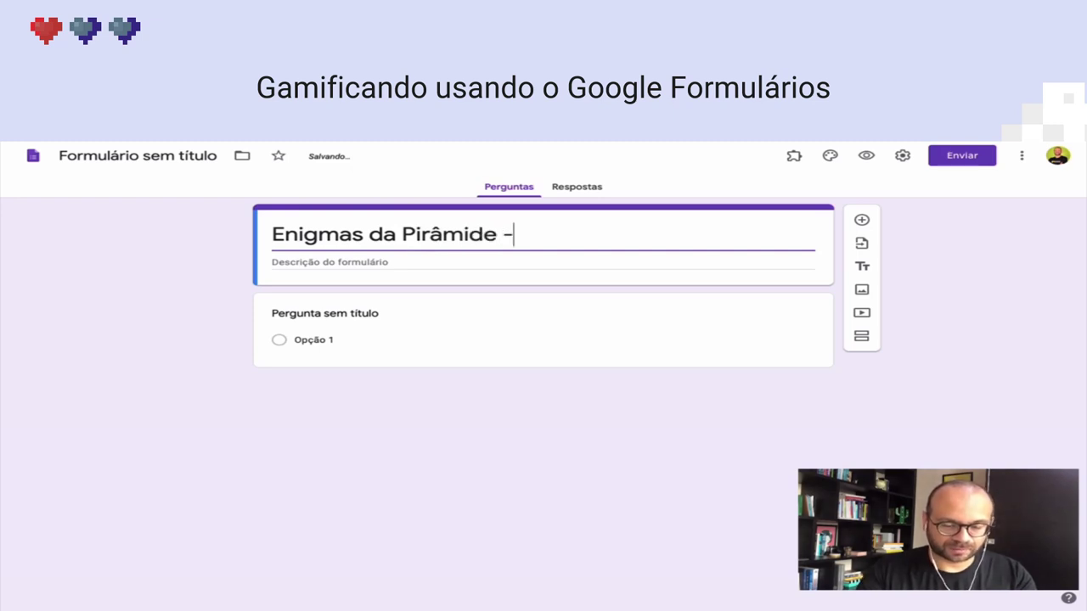
text( Video)
click(896, 409)
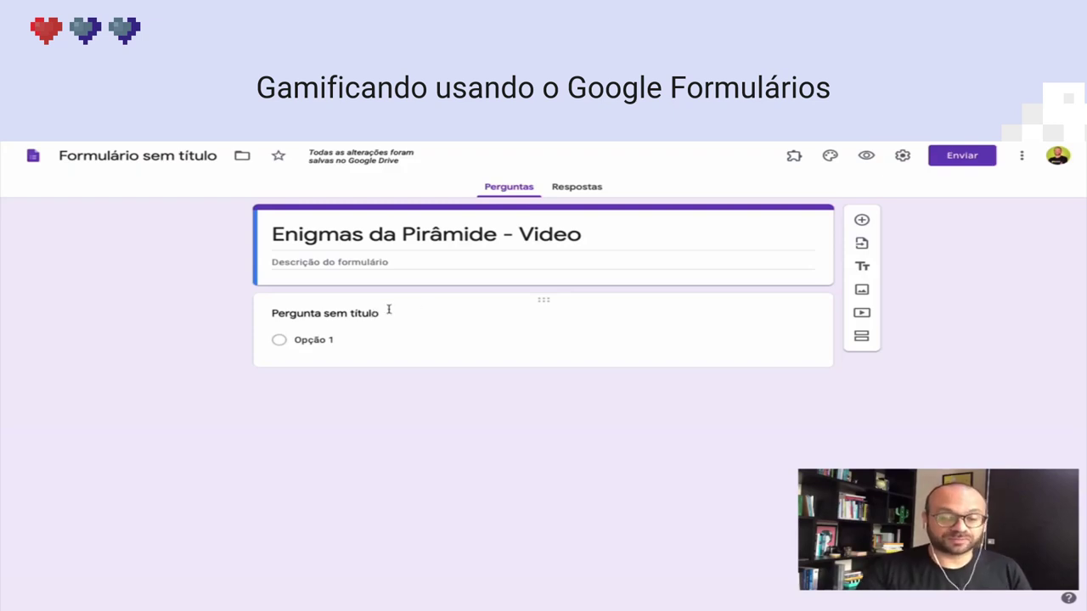
- Turn the first question into a required short-answer question (Resposta curta) reading "Qual é o seu nome?"
click(343, 313)
click(794, 328)
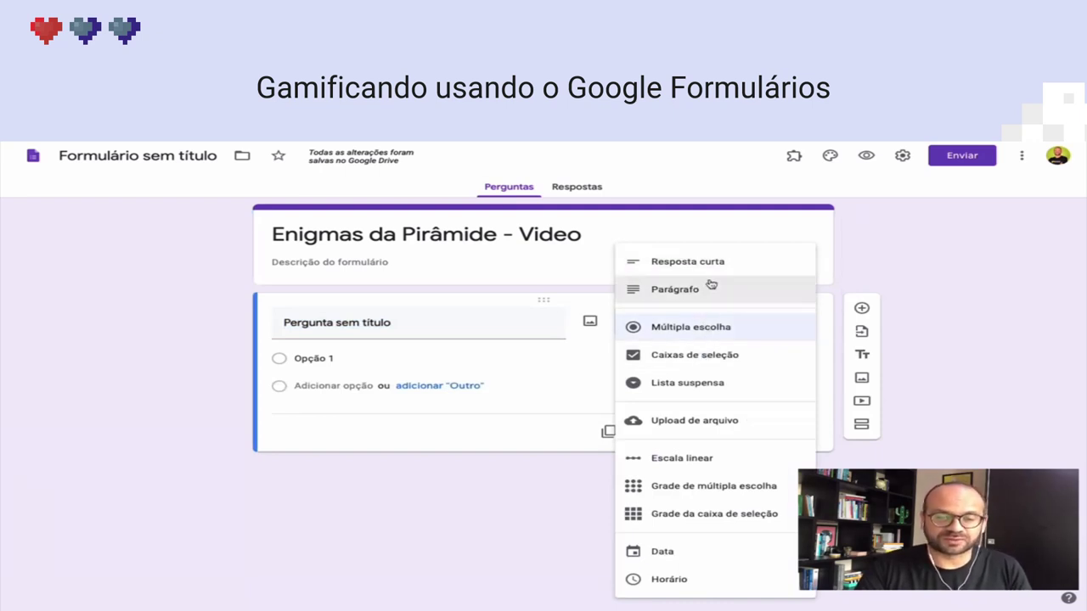
click(716, 263)
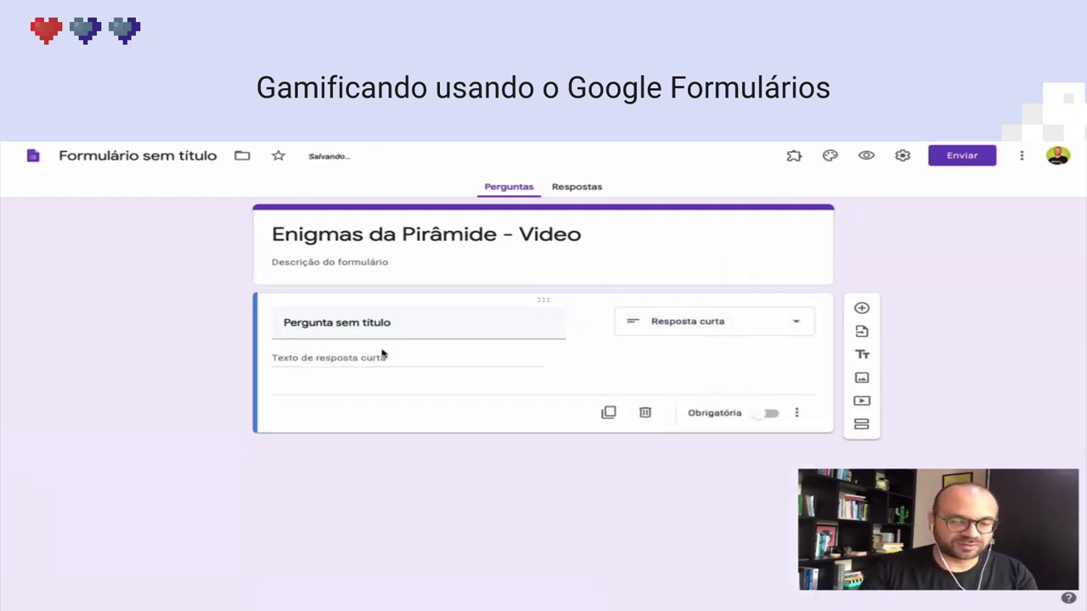
click(373, 323)
text(Qual é)
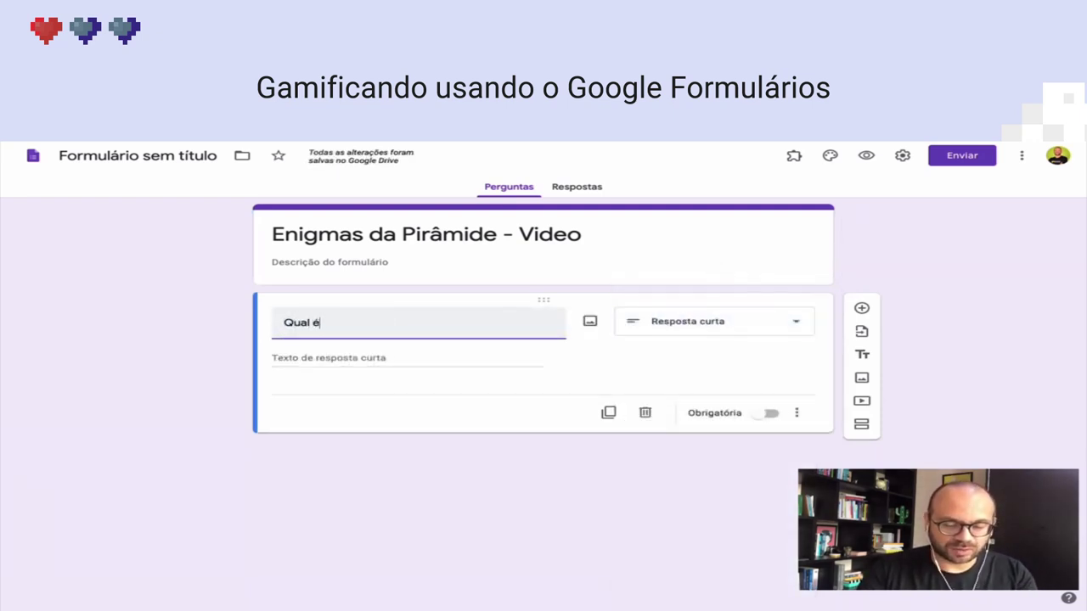
text( o seu nome?)
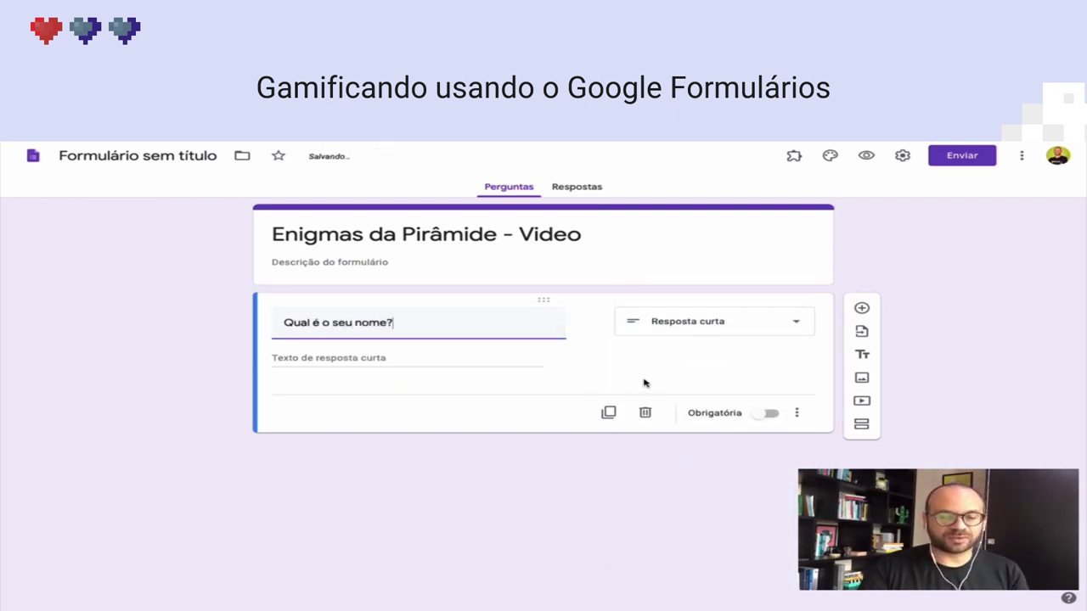
click(767, 414)
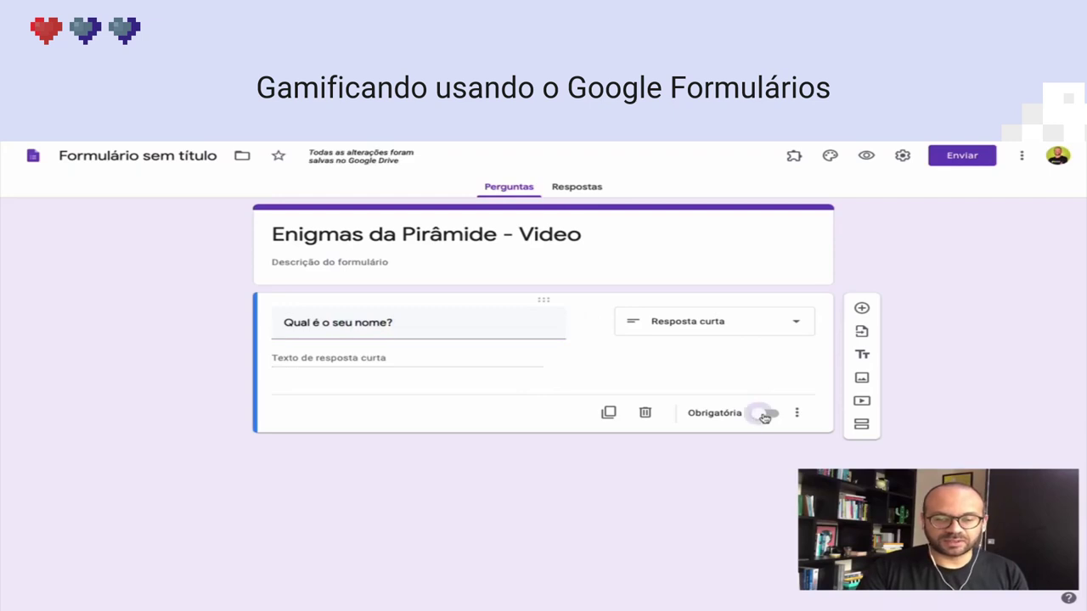
- Remove the restriction to Associação Educacional Dom Bosco users in the form settings, save, and preview the form
click(902, 157)
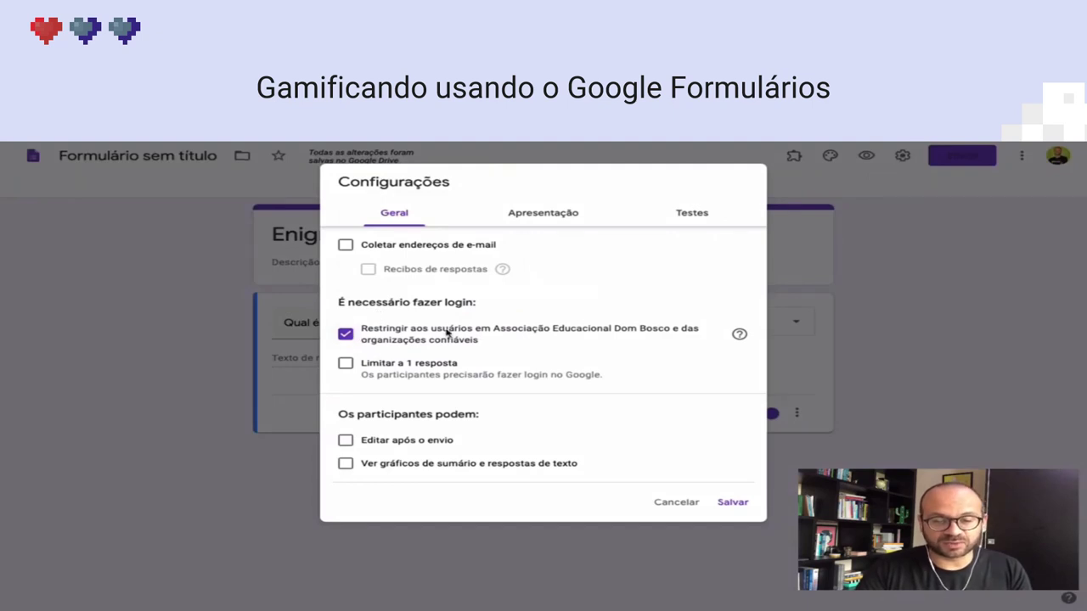
click(346, 334)
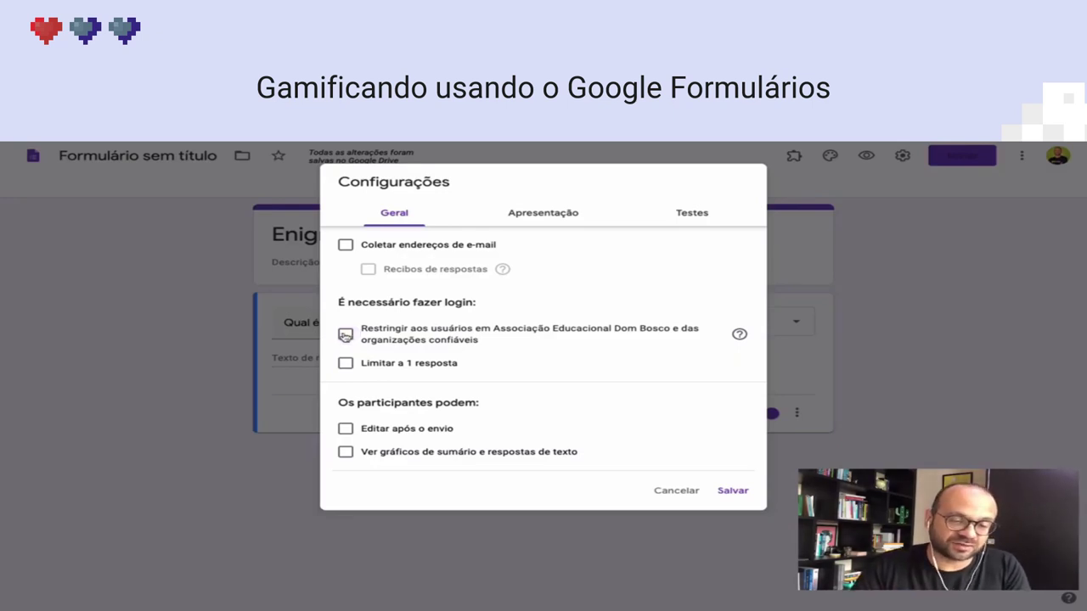
click(345, 334)
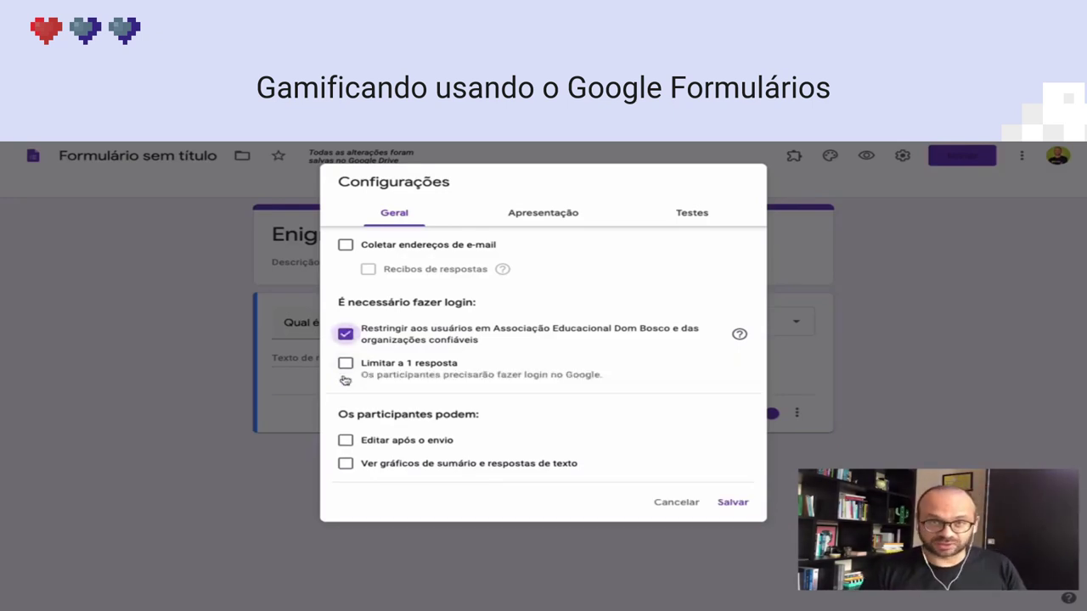
click(345, 247)
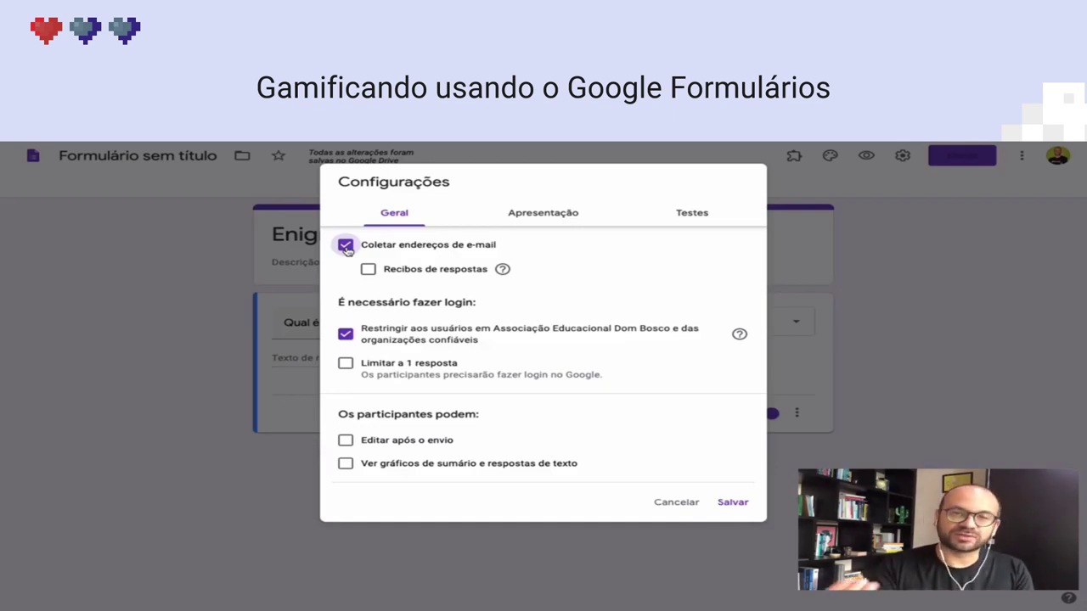
click(345, 246)
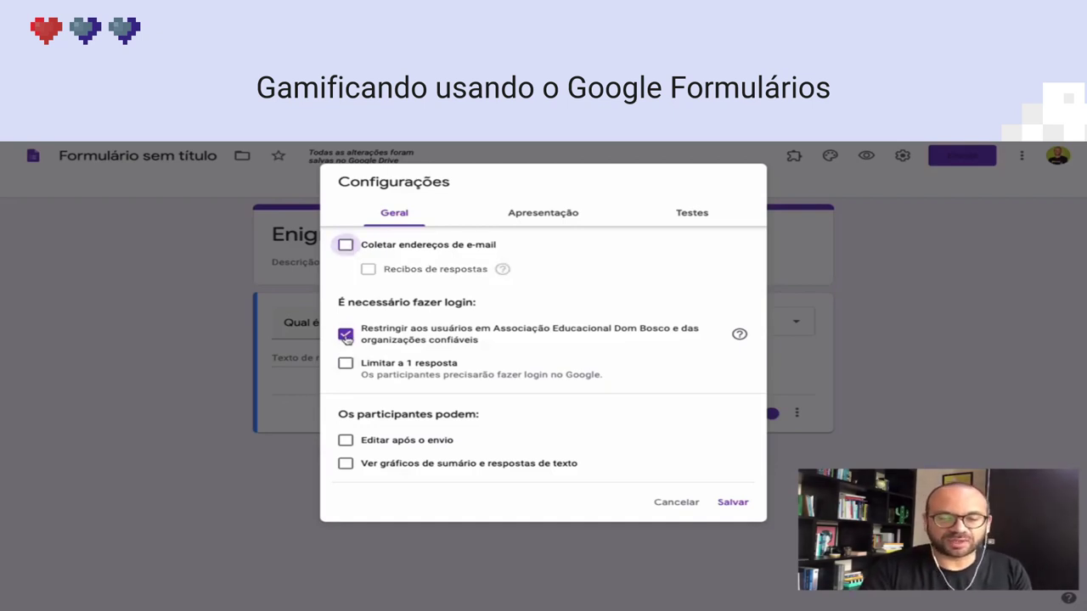
click(346, 334)
click(730, 490)
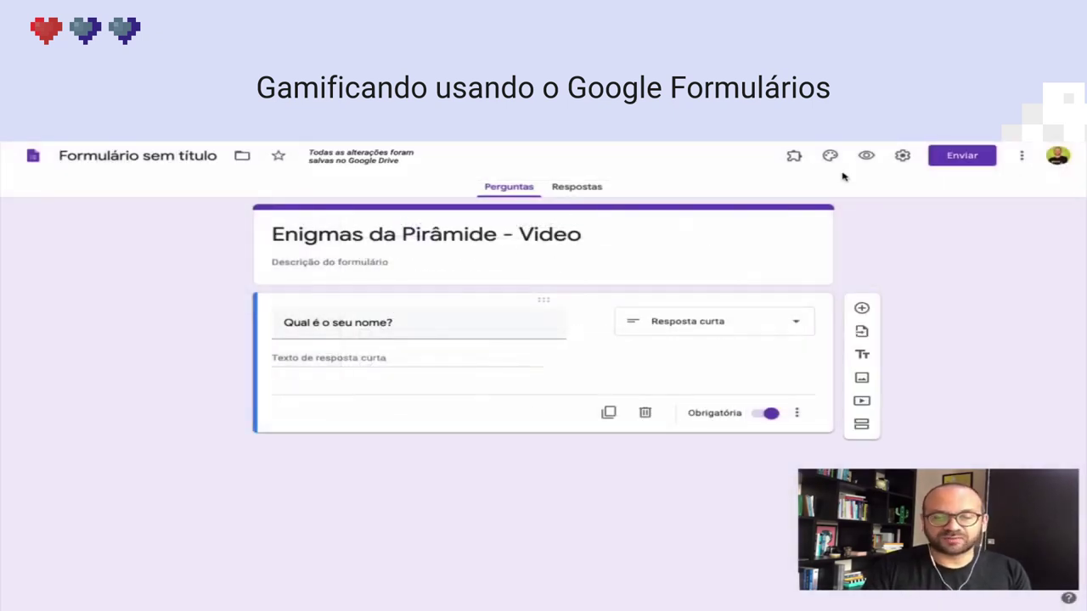
click(866, 156)
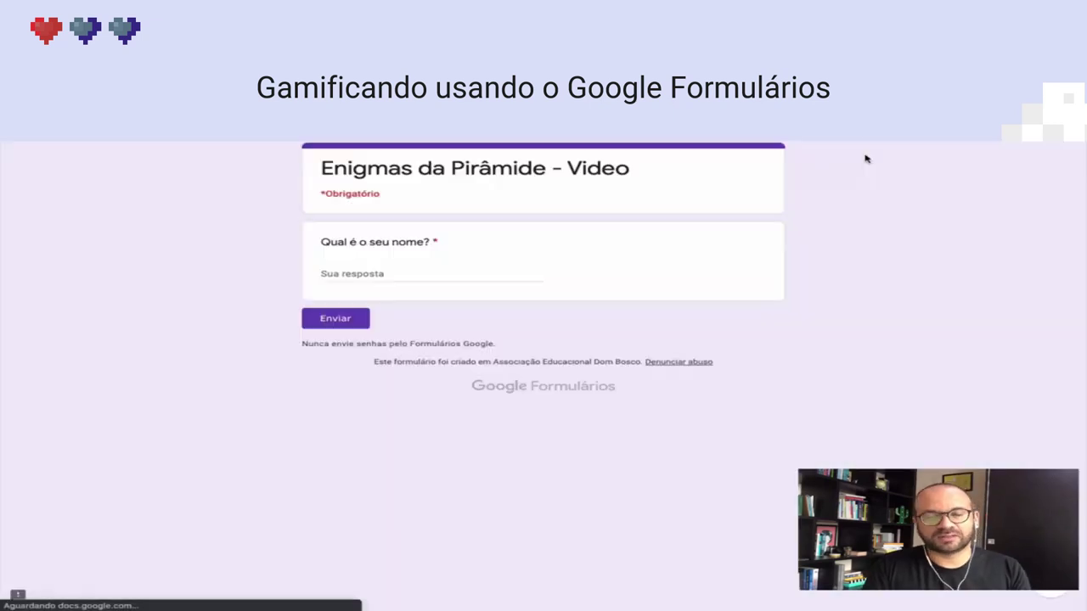
key(ctrl+w)
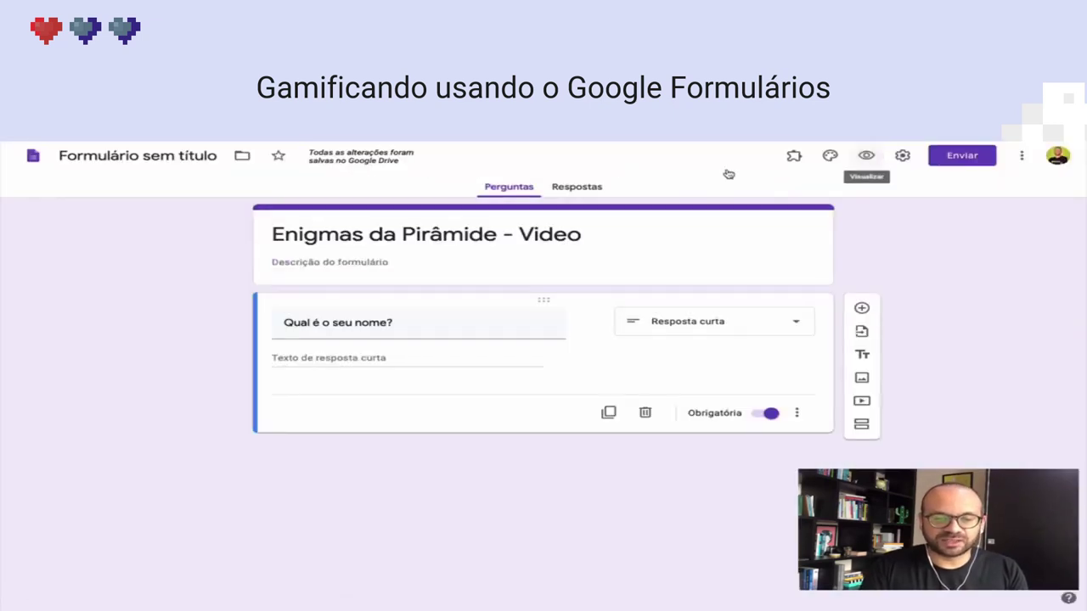
- Browse the built-in header images in the Viagem, Somente crianças, Casamento and Cena noturna categories
click(830, 157)
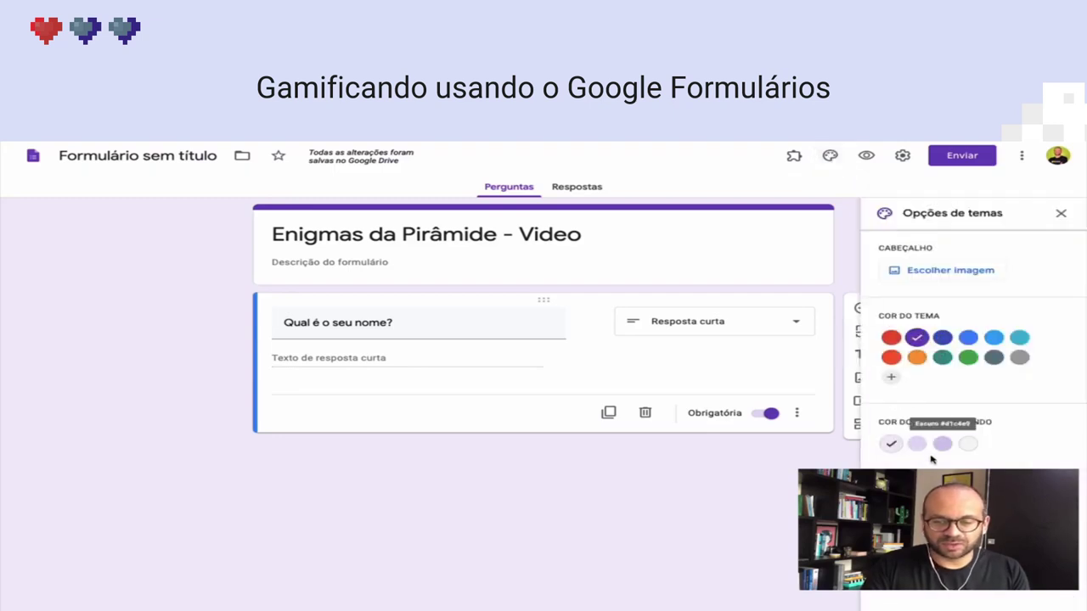
click(950, 272)
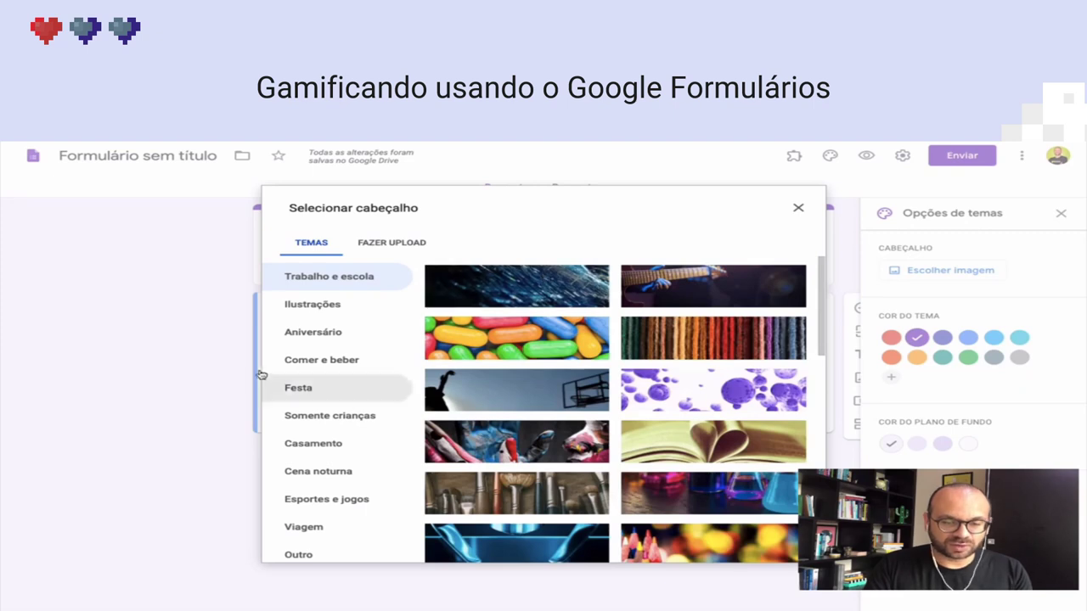
click(326, 530)
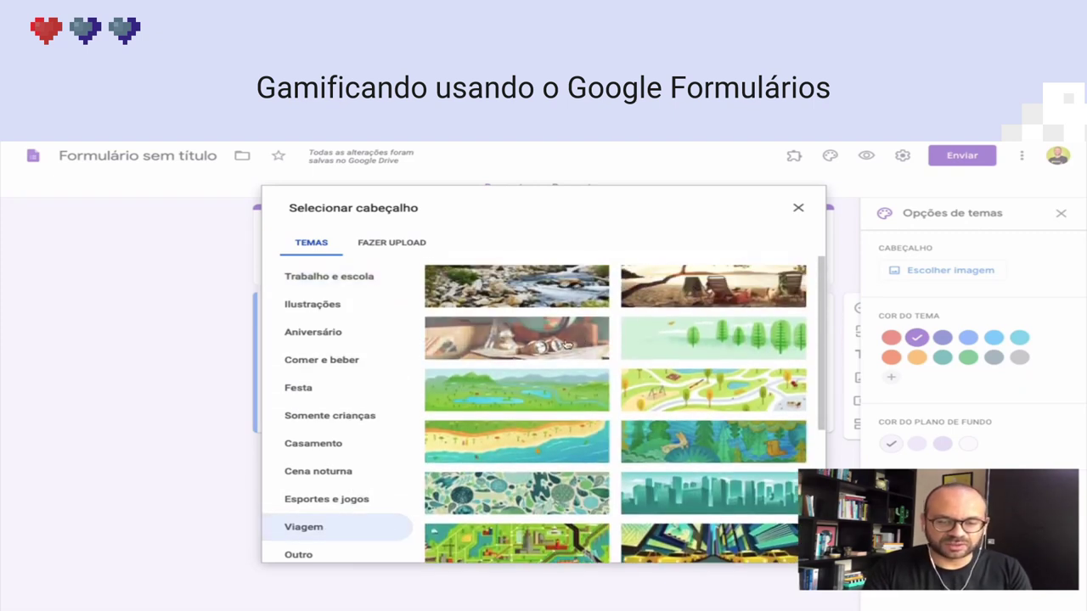
scroll(589, 337, down, 3)
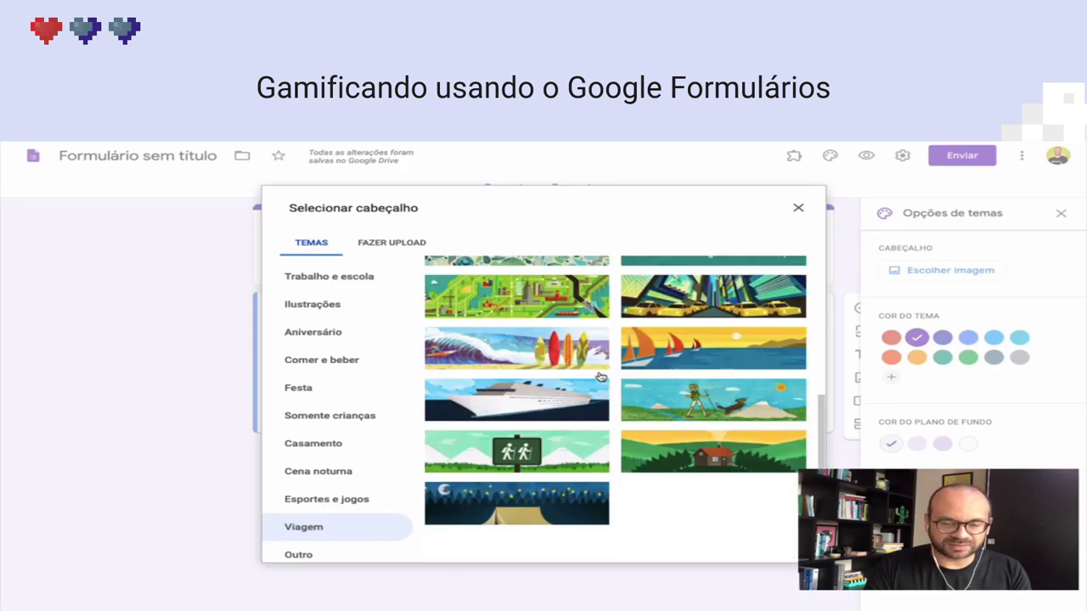
click(328, 415)
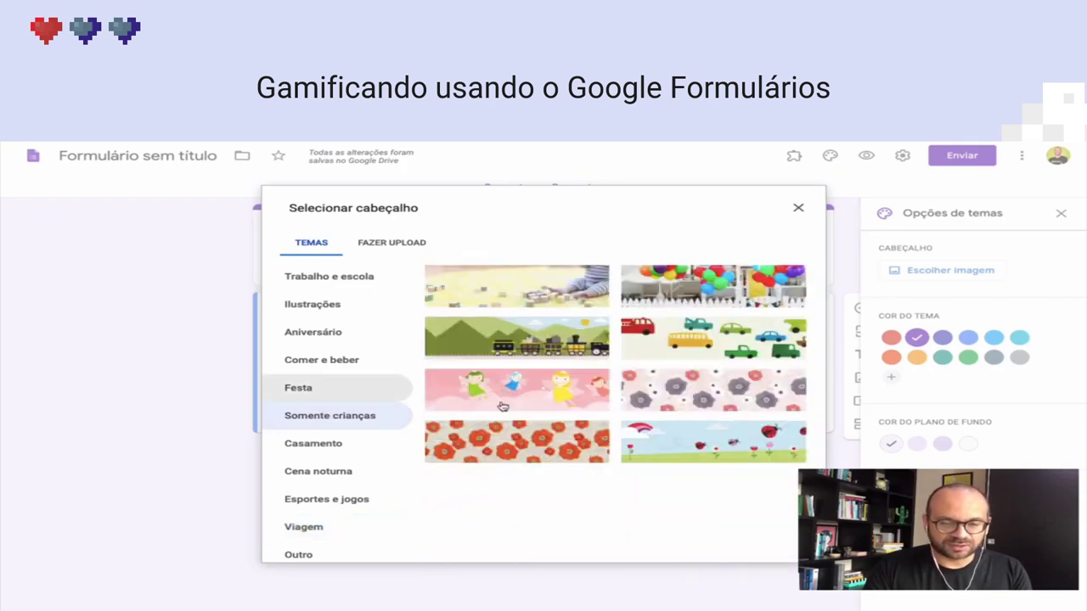
click(296, 442)
click(297, 475)
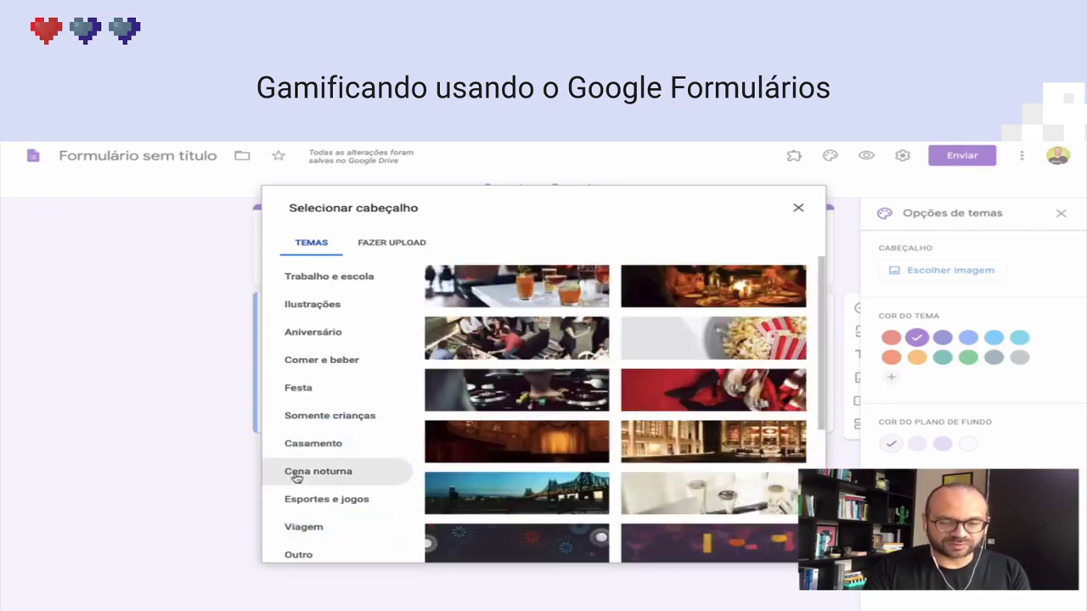
- Upload the pyramids picture as the form's header image, framing the crop around the pyramids, and close the theme options
click(376, 245)
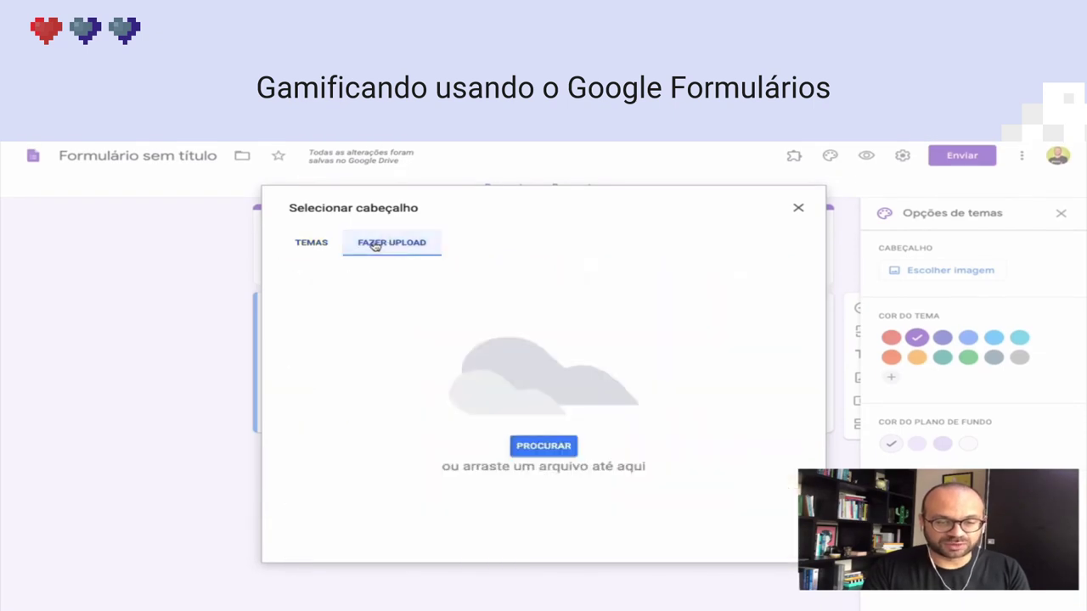
click(324, 245)
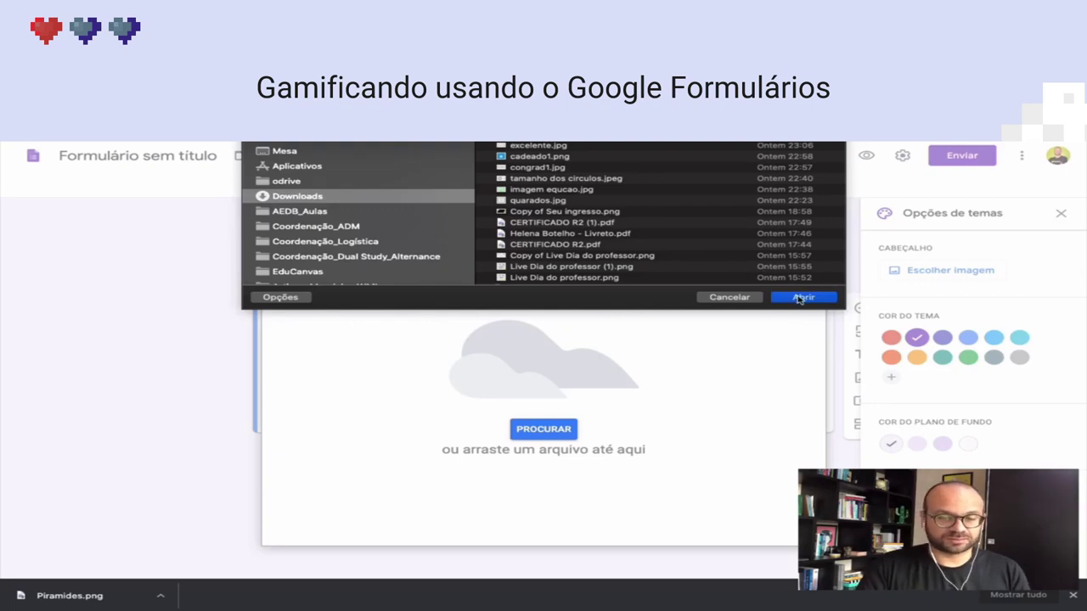
click(800, 297)
mouse_move(734, 406)
mouse_down()
mouse_move(734, 384)
mouse_move(728, 415)
mouse_up()
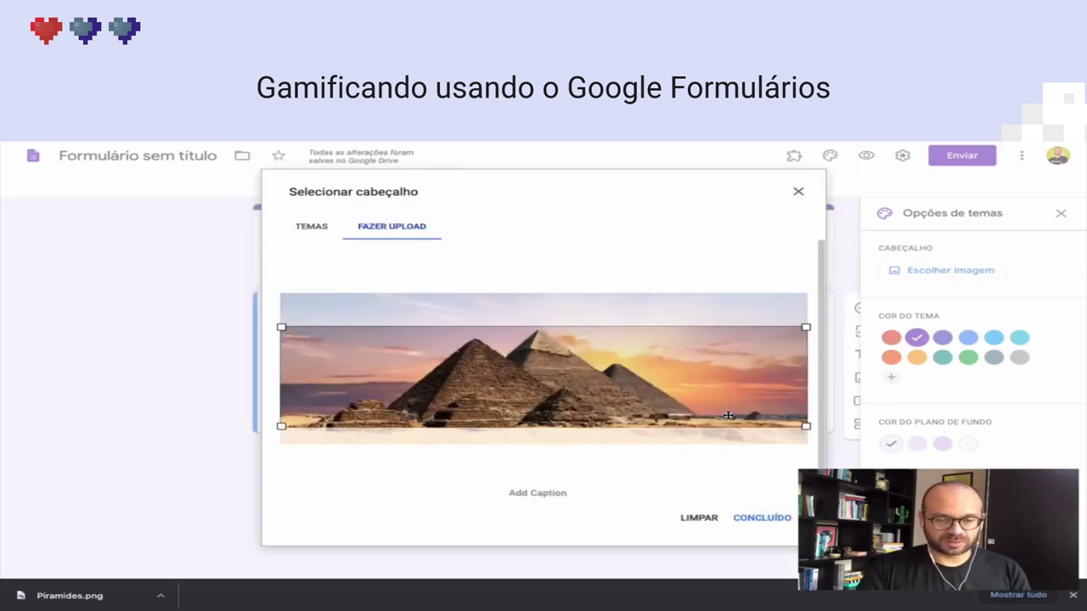
click(753, 519)
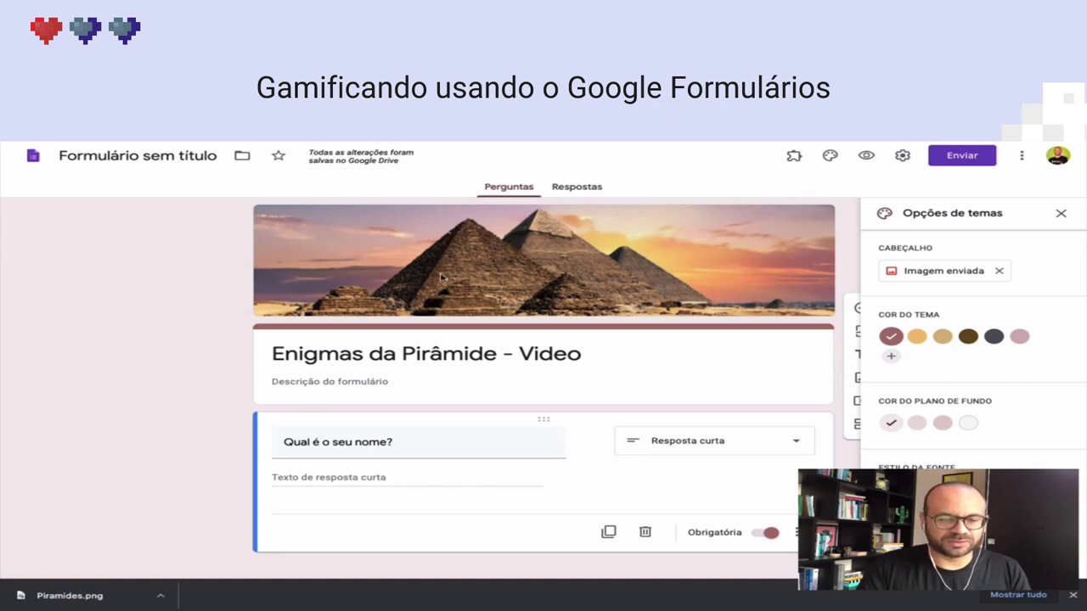
click(1061, 213)
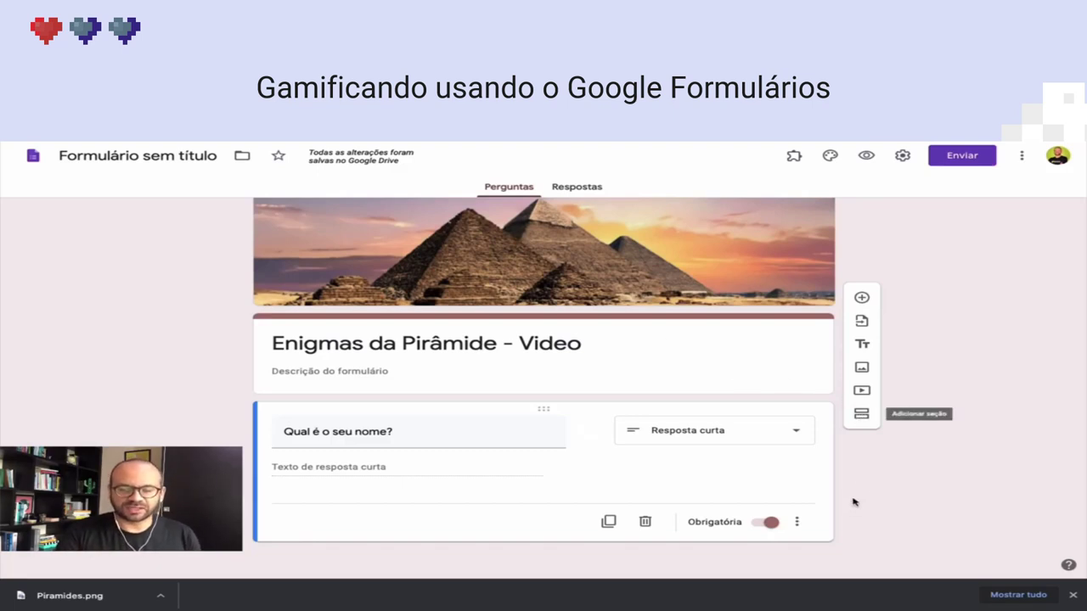
- Add a second section to the form after the "Qual é o seu nome?" question
click(861, 415)
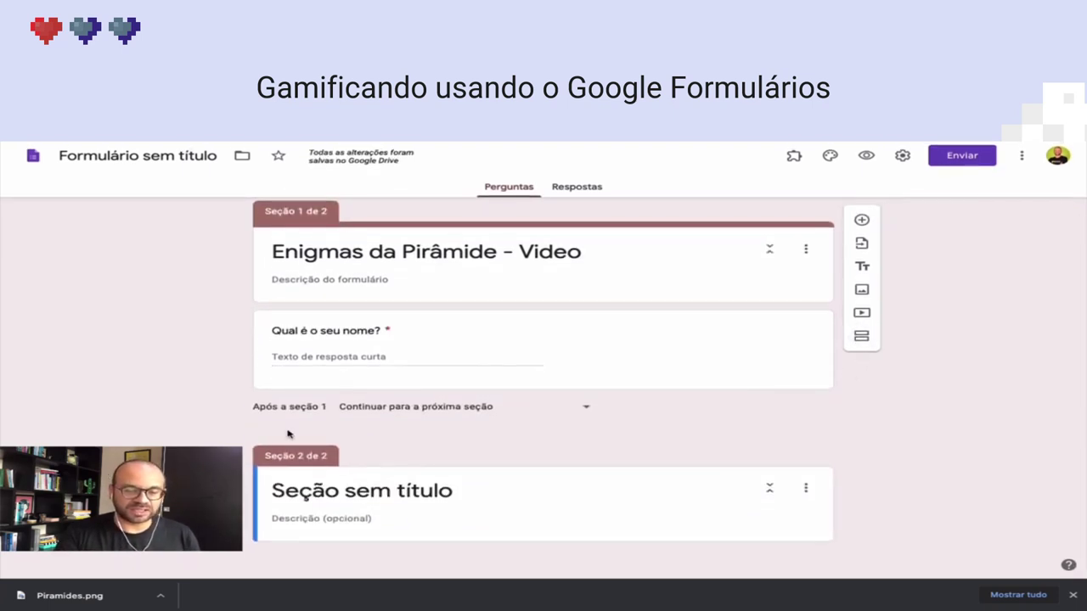
scroll(406, 371, up, 2)
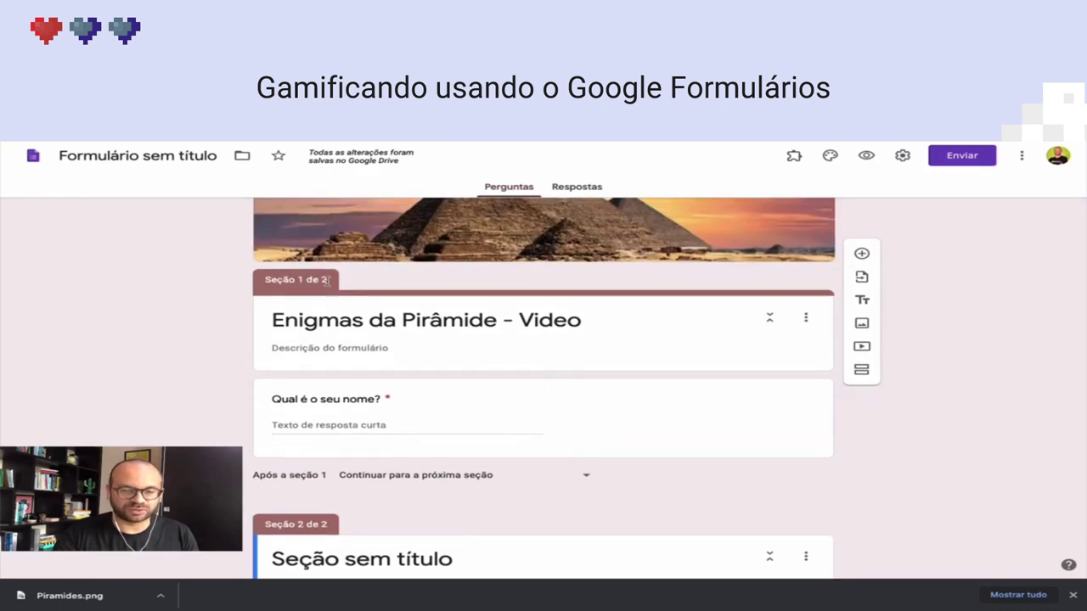
scroll(391, 450, down, 2)
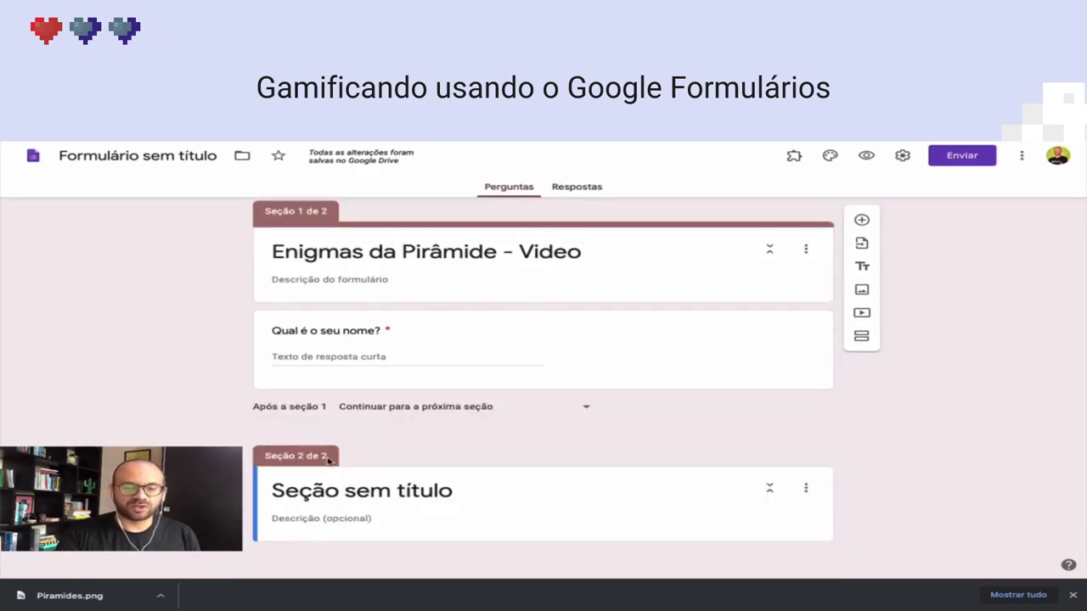
click(387, 496)
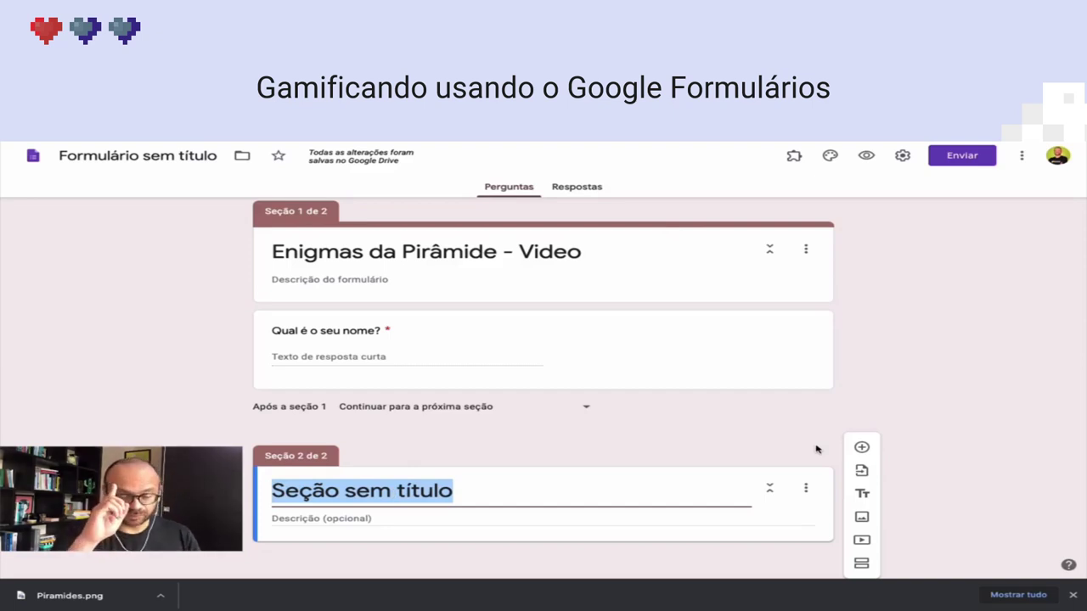
- Set the form description to "Você agora deve começar a solucionar os enigmas, para poder deixar seu nome gravado para a história desta escola."
click(377, 280)
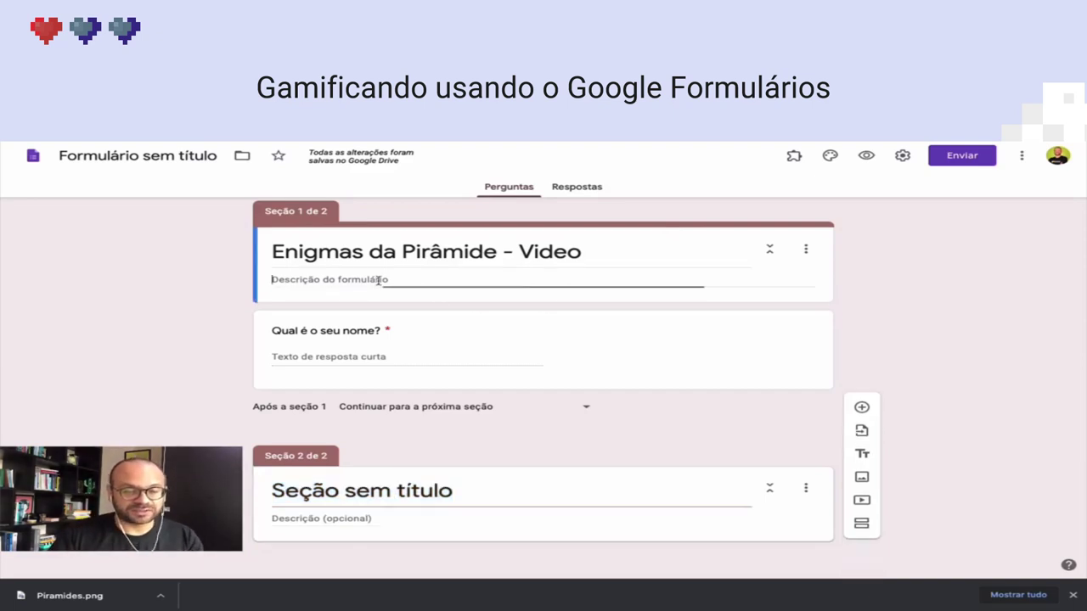
text(Você agora deve começar a solucionar os enigmas, para poder deixar seu nome gravado para a história desta escola.)
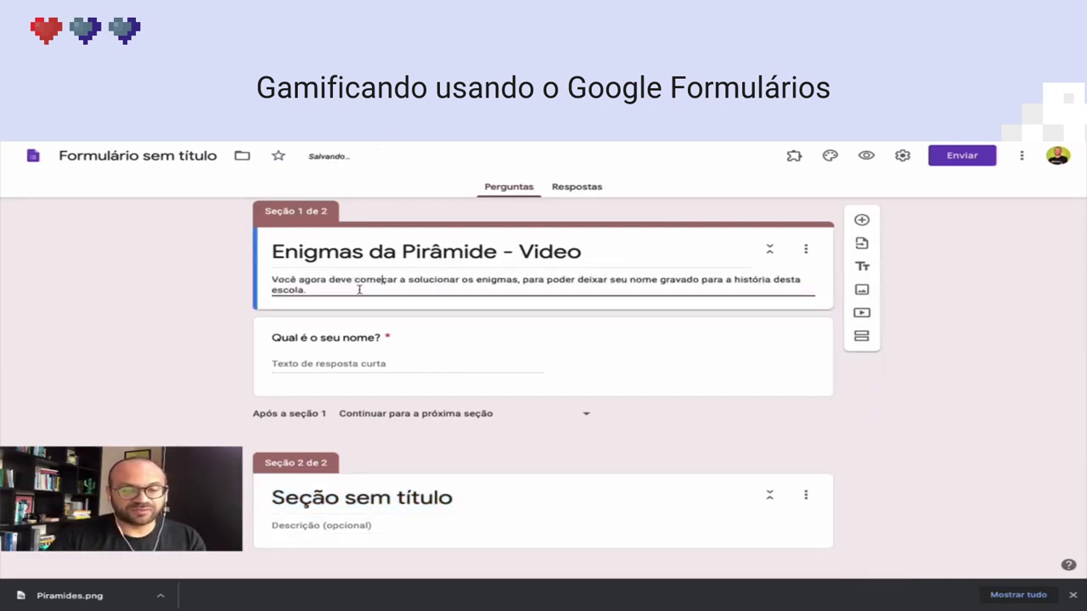
key(Return)
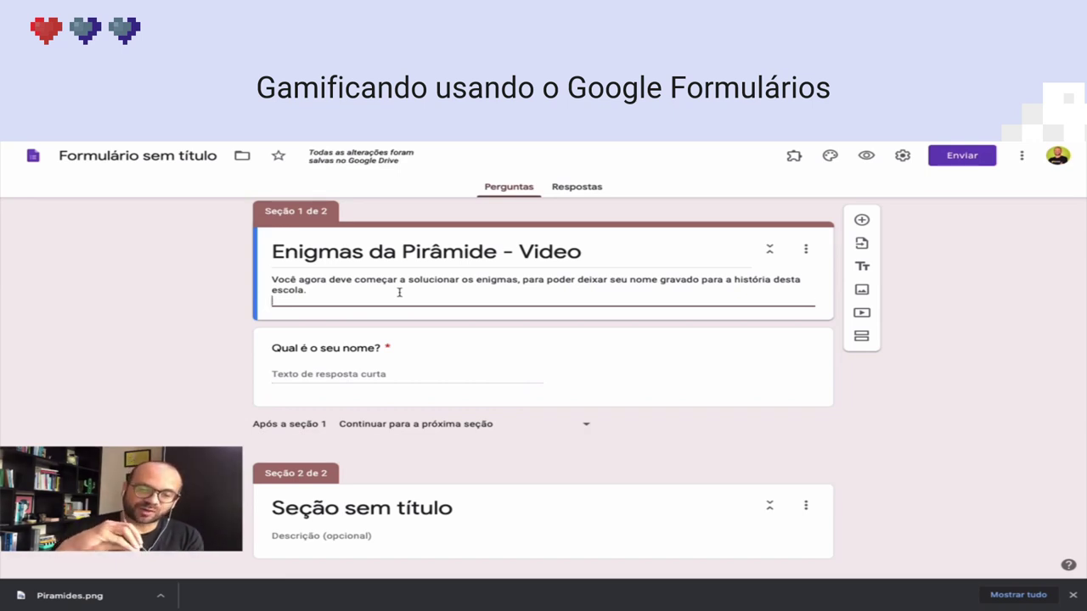
- Correct the accent in the form title so it reads "Enigmas da Pirâmide - Vídeo"
triple_click(545, 252)
click(544, 253)
key(BackSpace)
text(í)
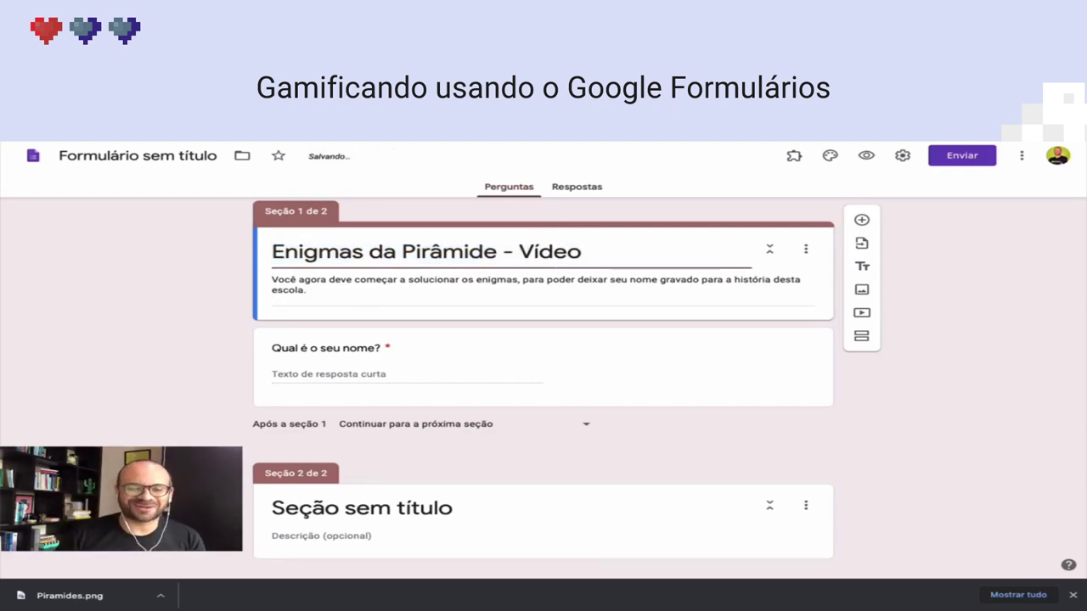
- Add a second line to the form description reading "Responda com calma e paciência cada um dos enigmas."
triple_click(363, 301)
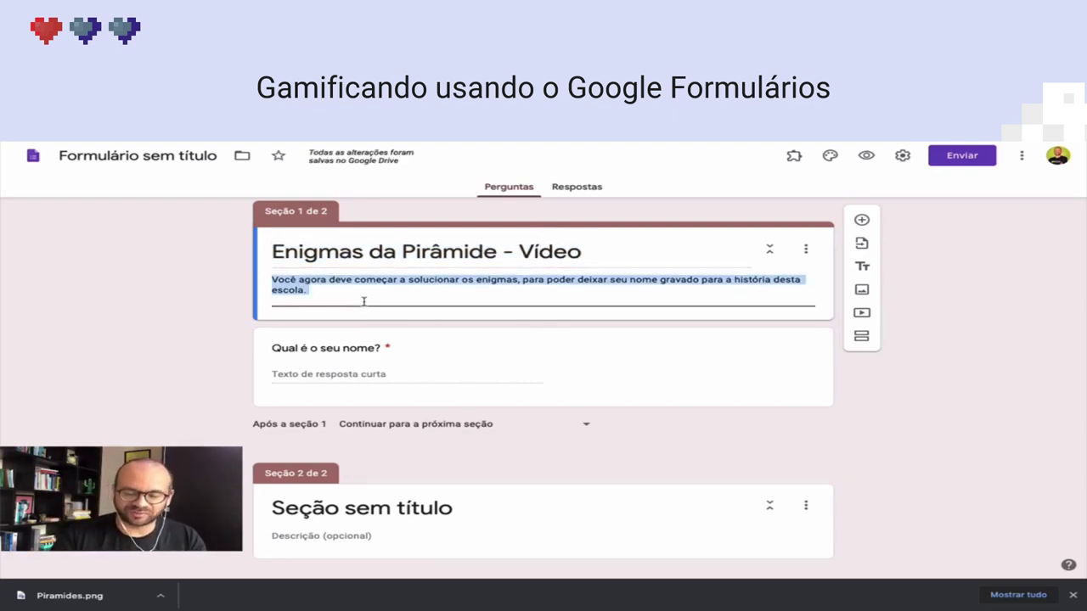
key(Right)
text(Responda com calma )
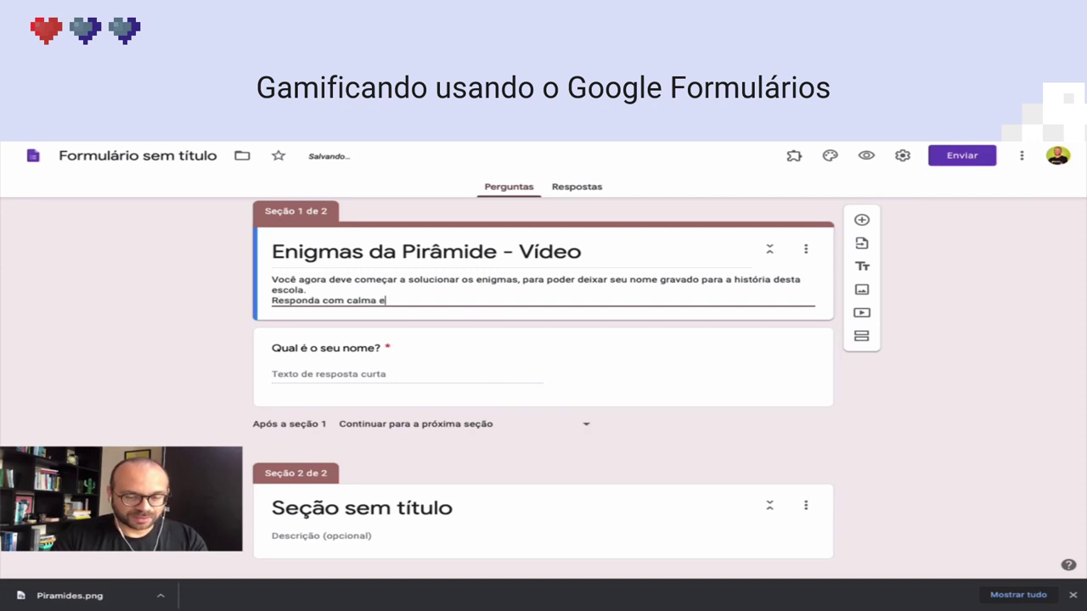
text(e paciência ca)
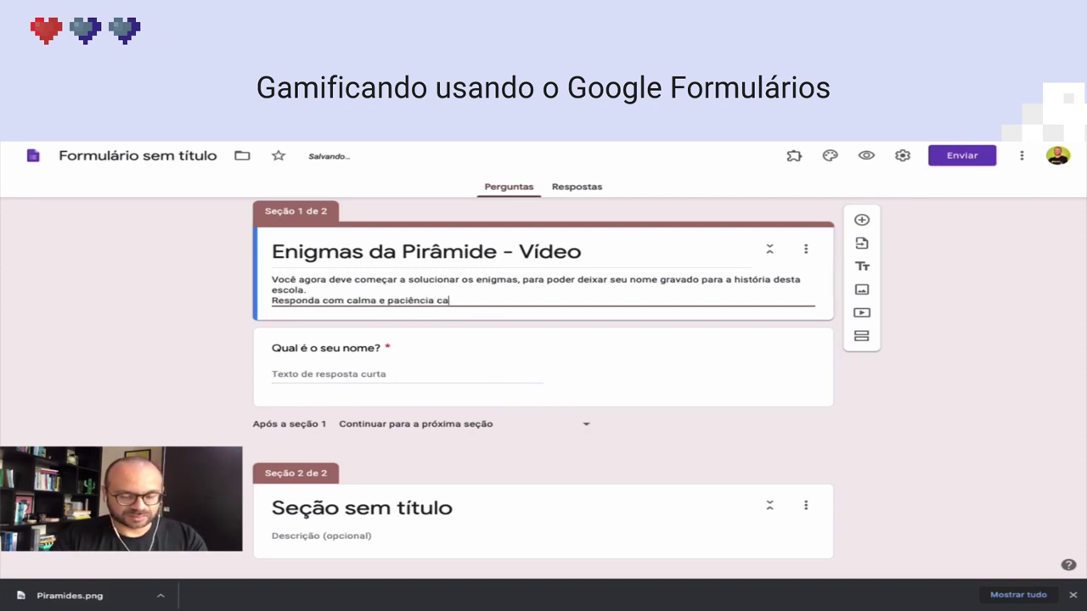
text(da um dos enigmas.)
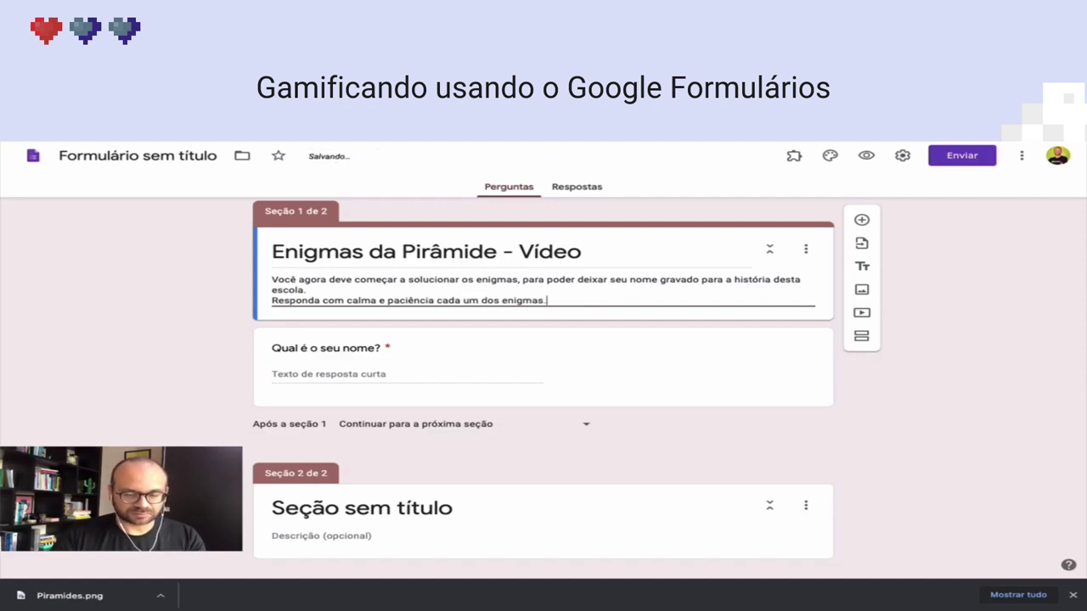
- Title the second section "Círculos..."
scroll(448, 399, down, 1)
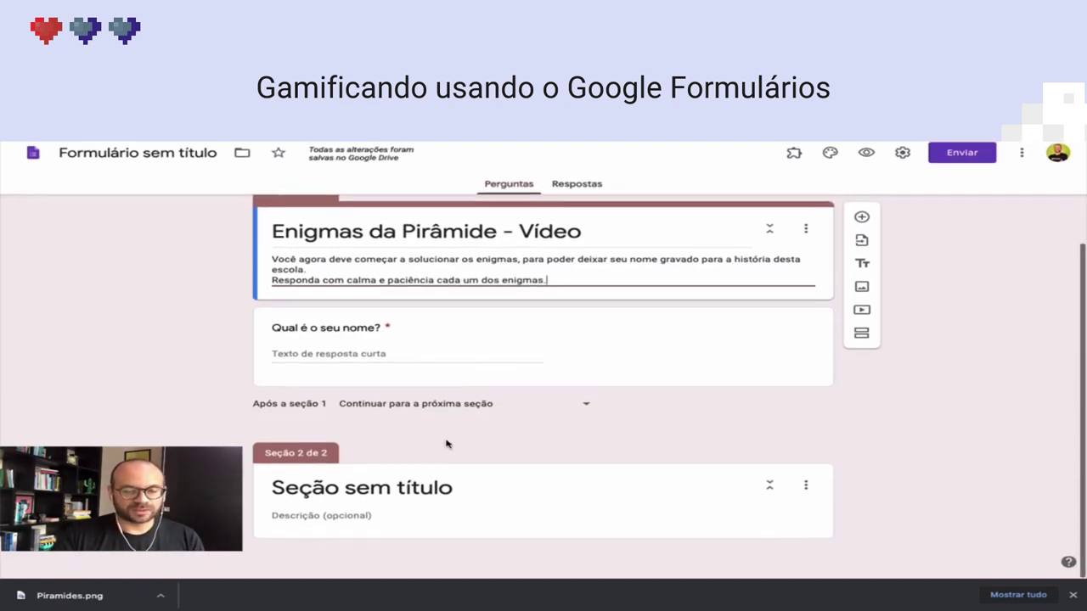
click(402, 492)
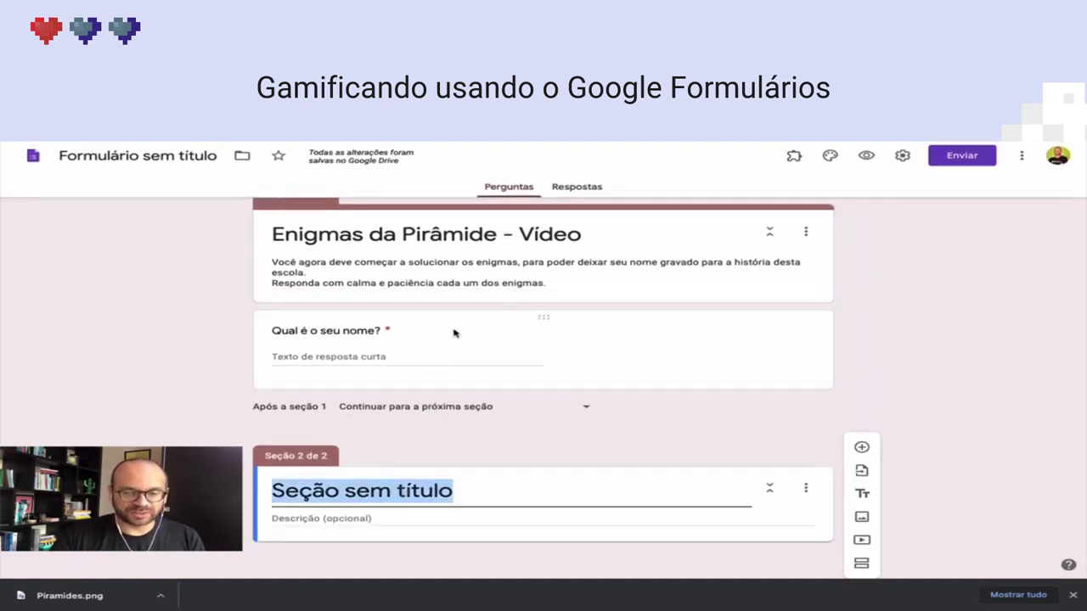
text(Círculos...)
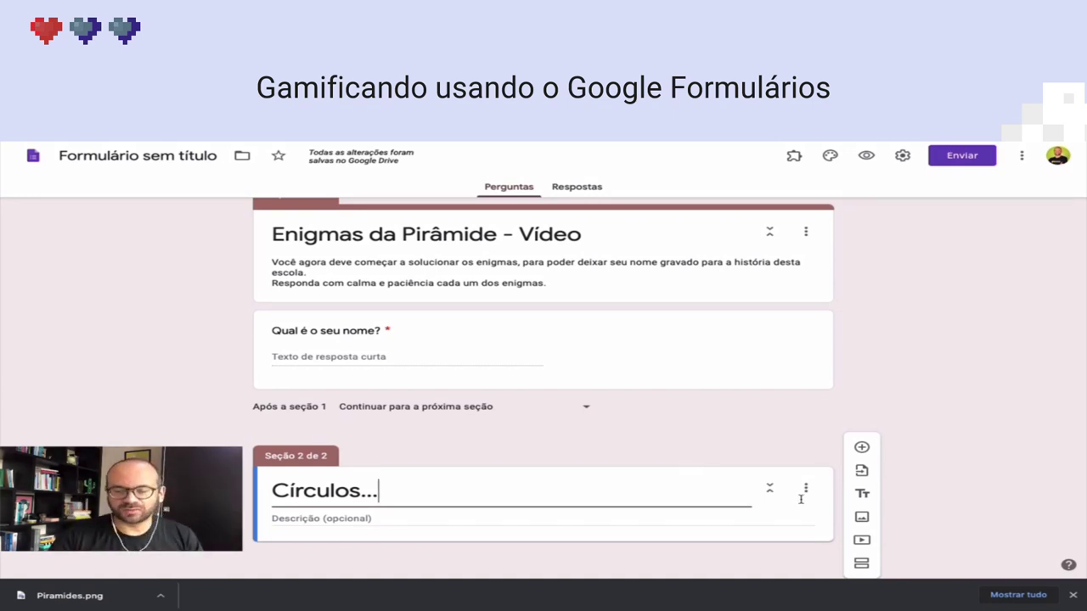
- Upload the picture of orange circles surrounded by blue circles as an image in the "Círculos..." section
click(862, 520)
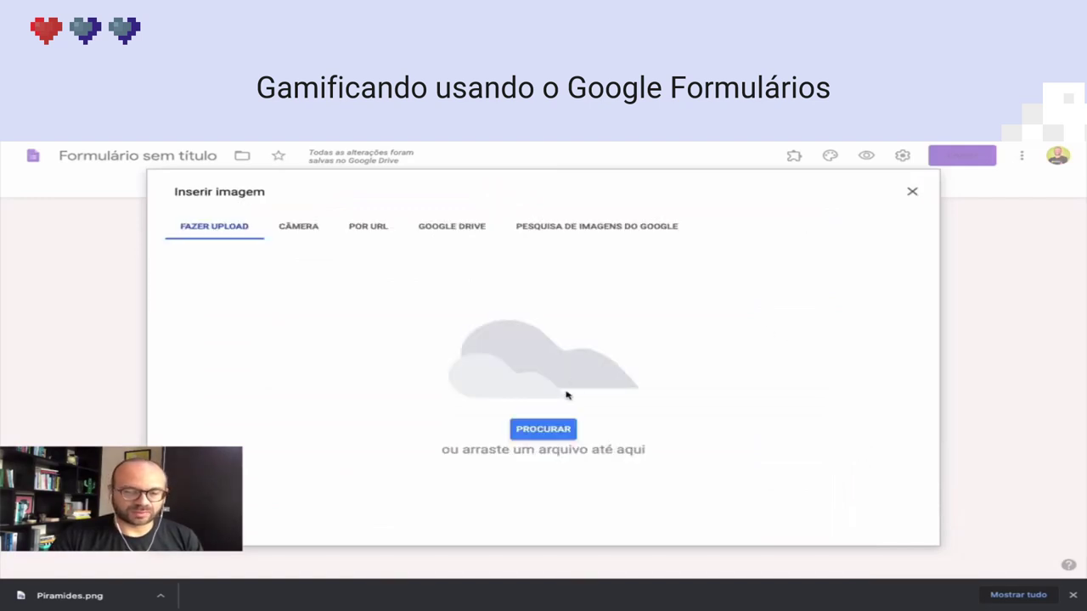
click(524, 432)
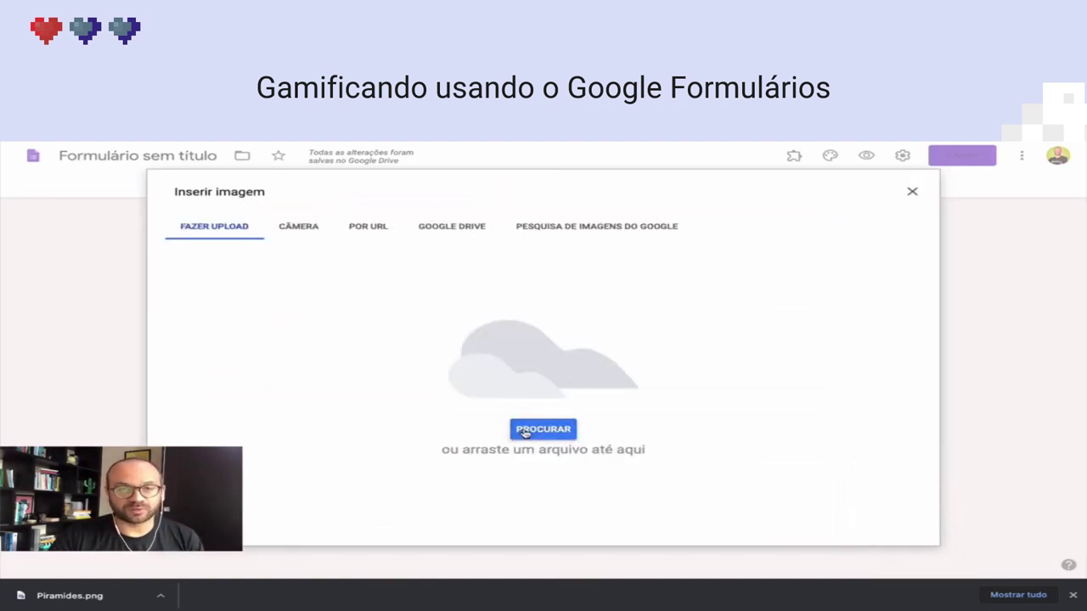
double_click(524, 239)
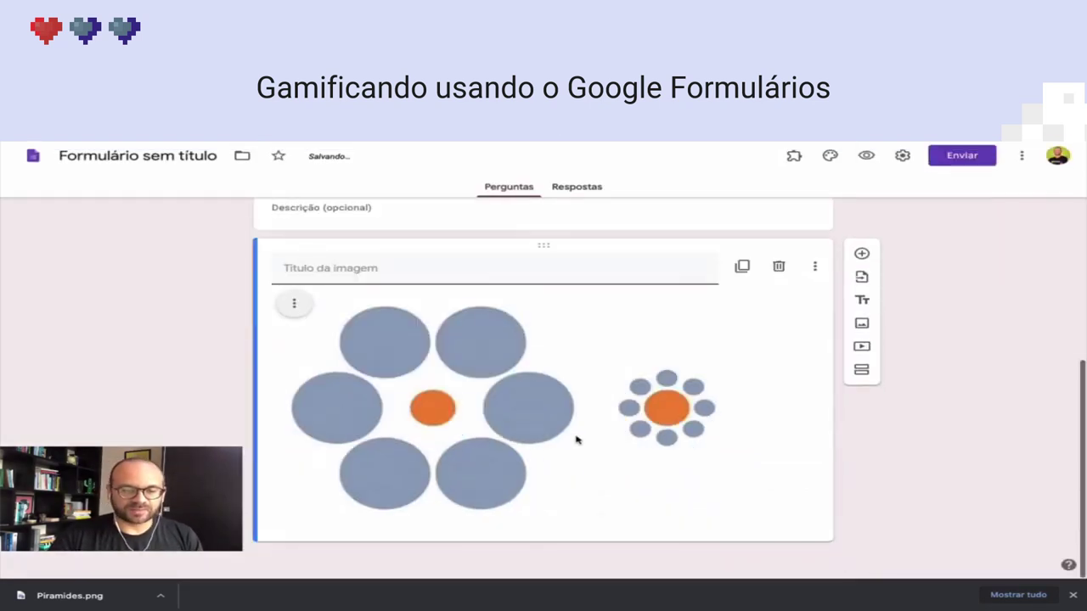
- Add a multiple-choice question below the circles image reading "Observe os dois círculos destacados em laranja."
click(335, 277)
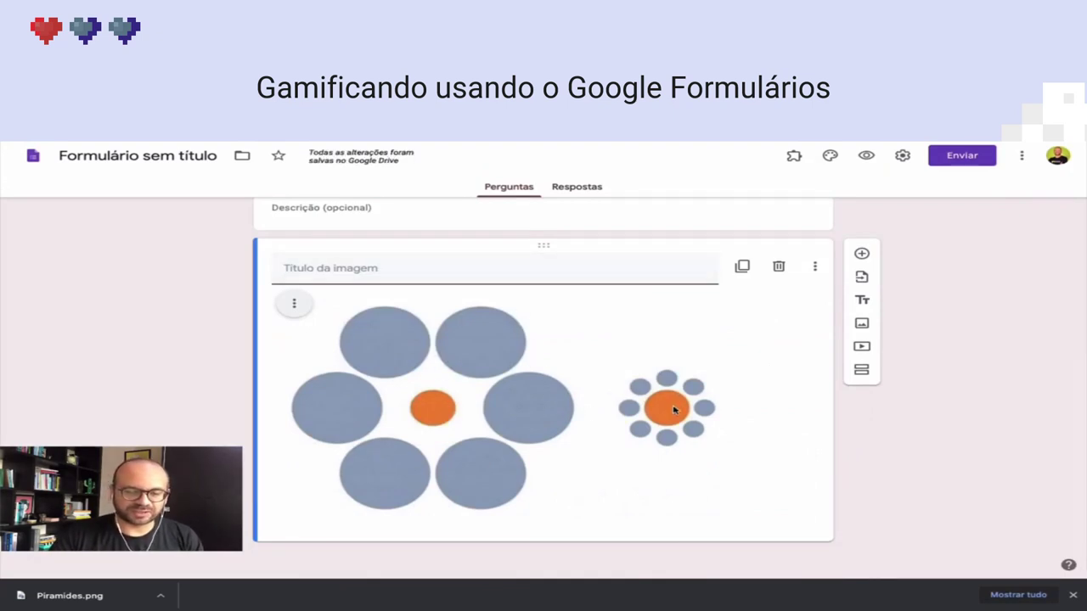
click(862, 255)
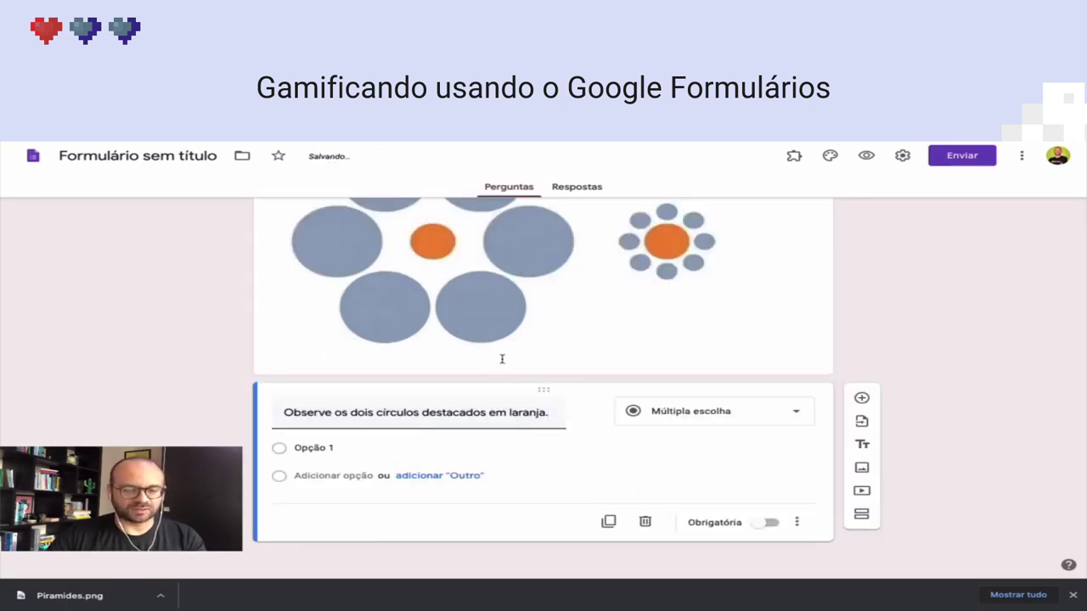
scroll(500, 359, up, 1)
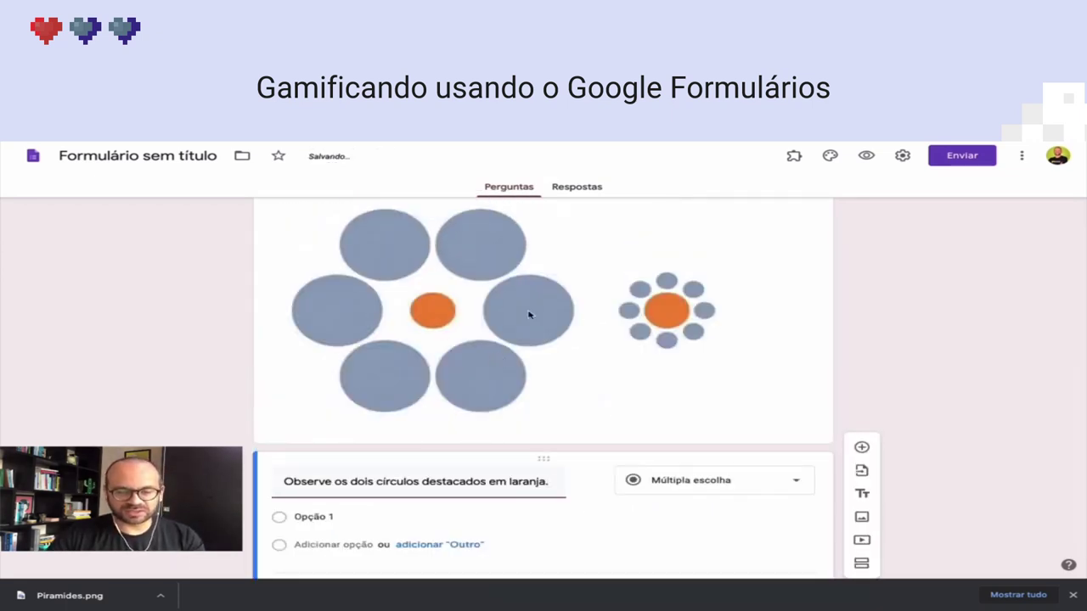
- Enter the answer options "Os círculos são do mesmo diâmetro", "O círculo da direita tem maior diâmetro" and "O círculo da esquerda tem maior diâmetro"
click(355, 516)
text(Os círculos são do mesmo diâmetro O círculo da direita tem maior diâmetro O círculo da esquerda tem maior diâmetro)
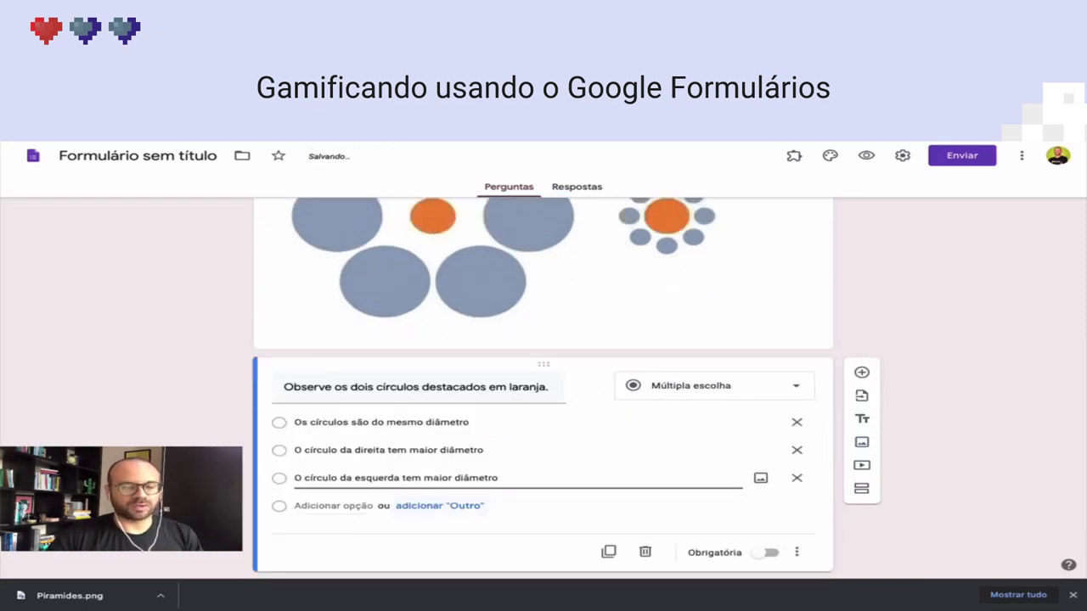
scroll(466, 478, up, 1)
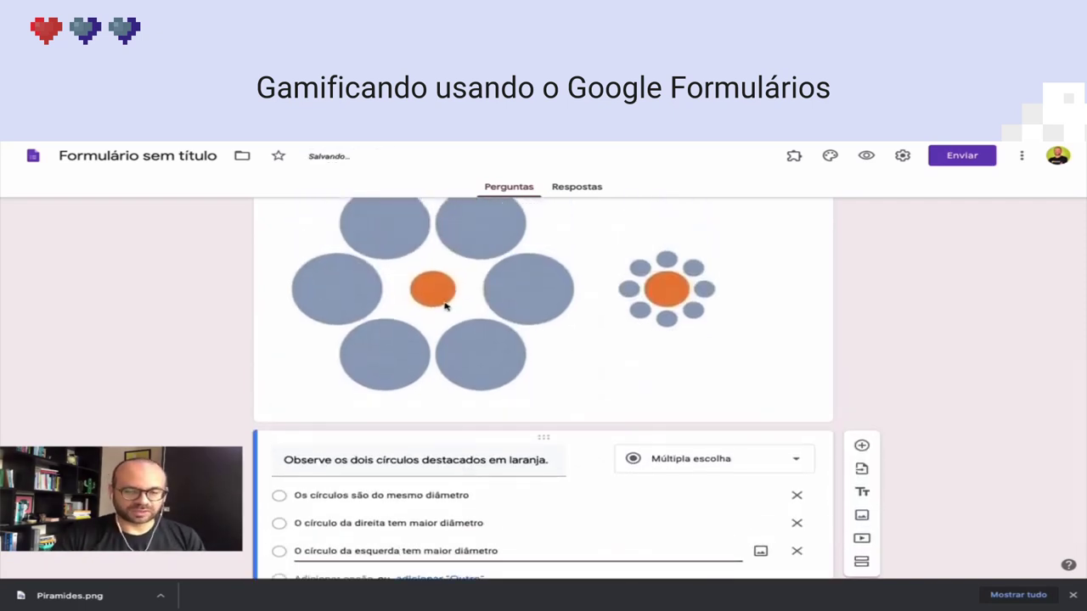
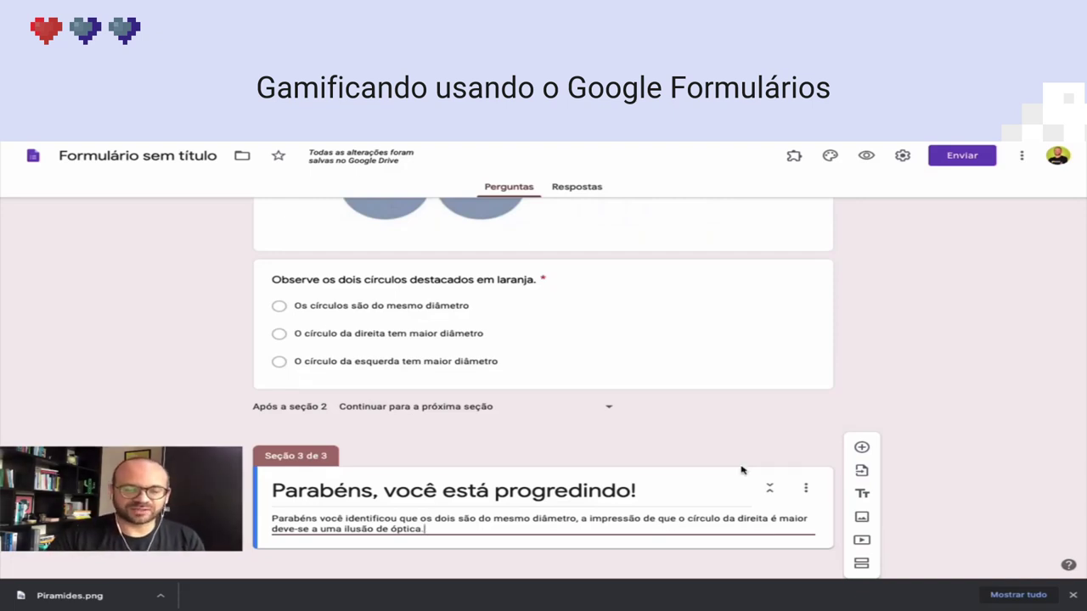
- Add a section titled "Ahhh você errou desta vez.", described "Vou lhe dar uma dica: que tal medir usando compasso ou um pedaço de papel os círculos?"
scroll(741, 469, down, 1)
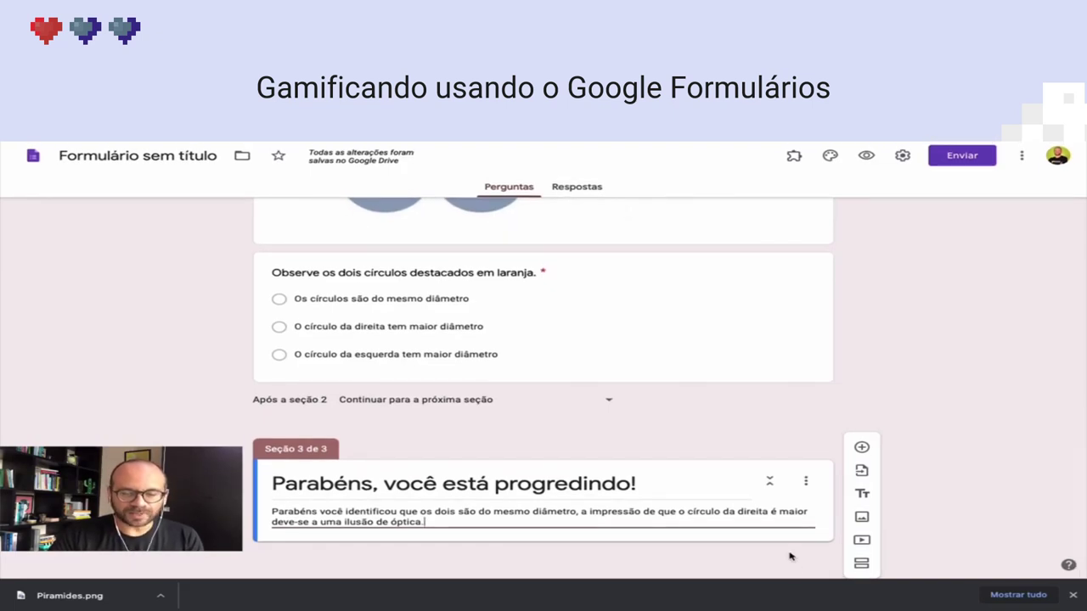
click(861, 564)
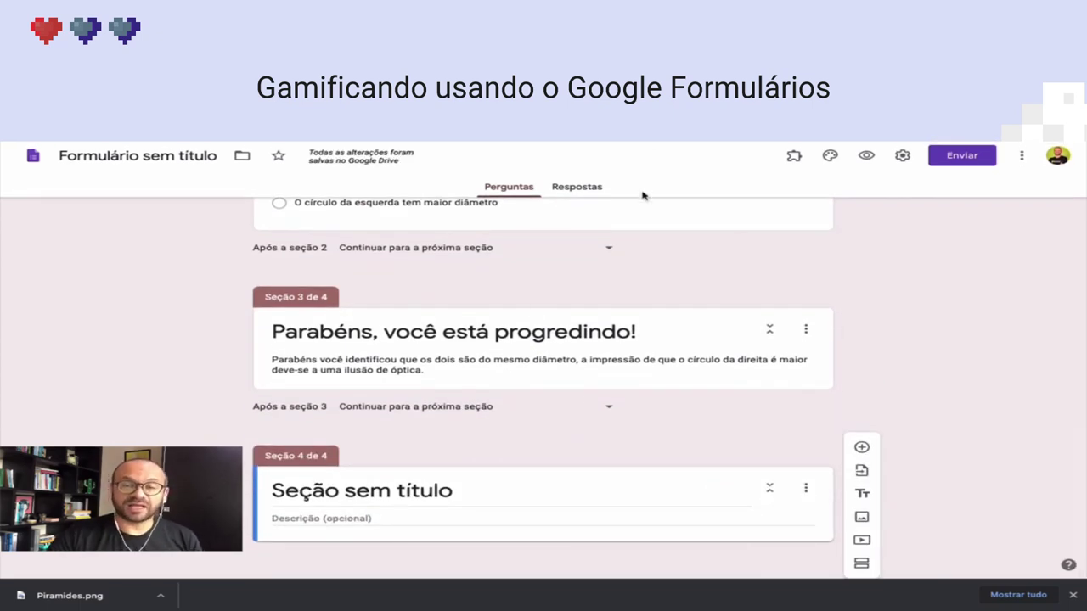
click(382, 493)
text(Ahhh você errou desta vez.)
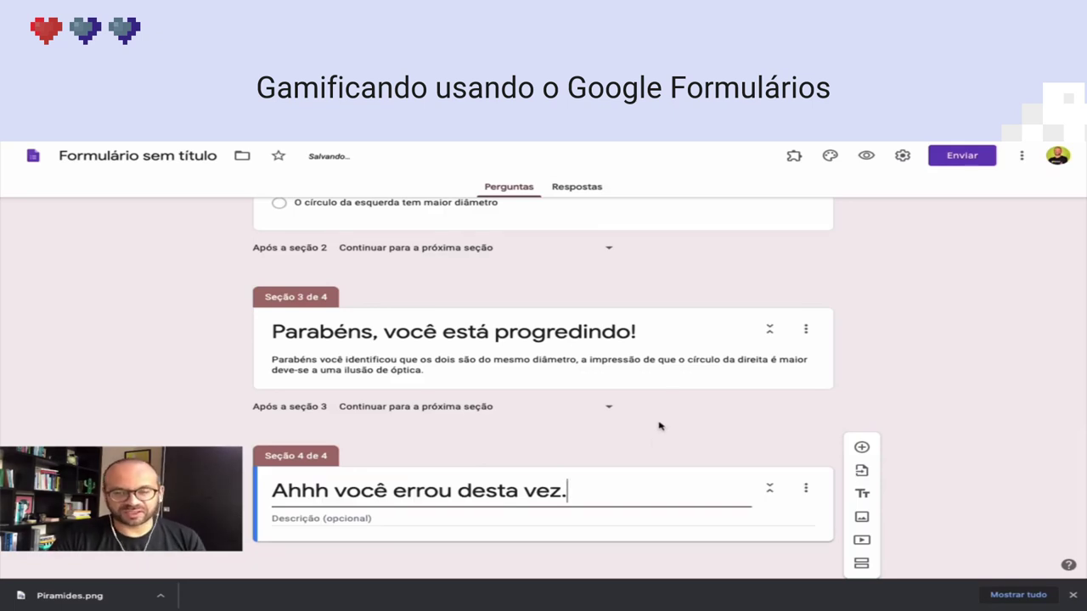
click(414, 518)
text(Vou lhe dar uma dica: que tal medir usando compasso ou um pedaço de papel os círculos?)
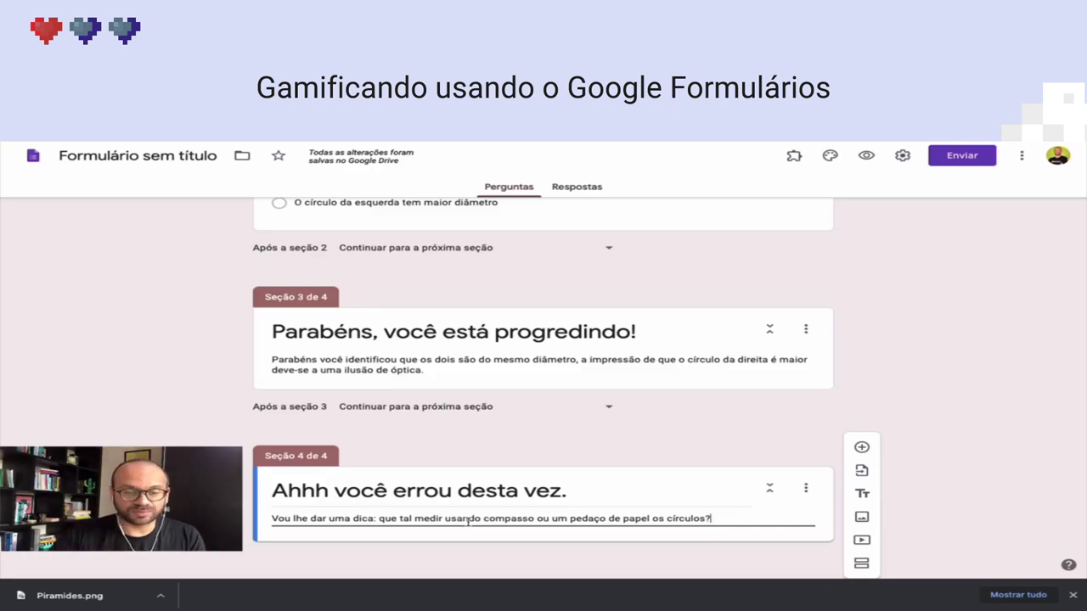
- Make the option "Os círculos são do mesmo diâmetro" lead to section 3 (Parabéns, você está progredindo!)
scroll(467, 522, up, 3)
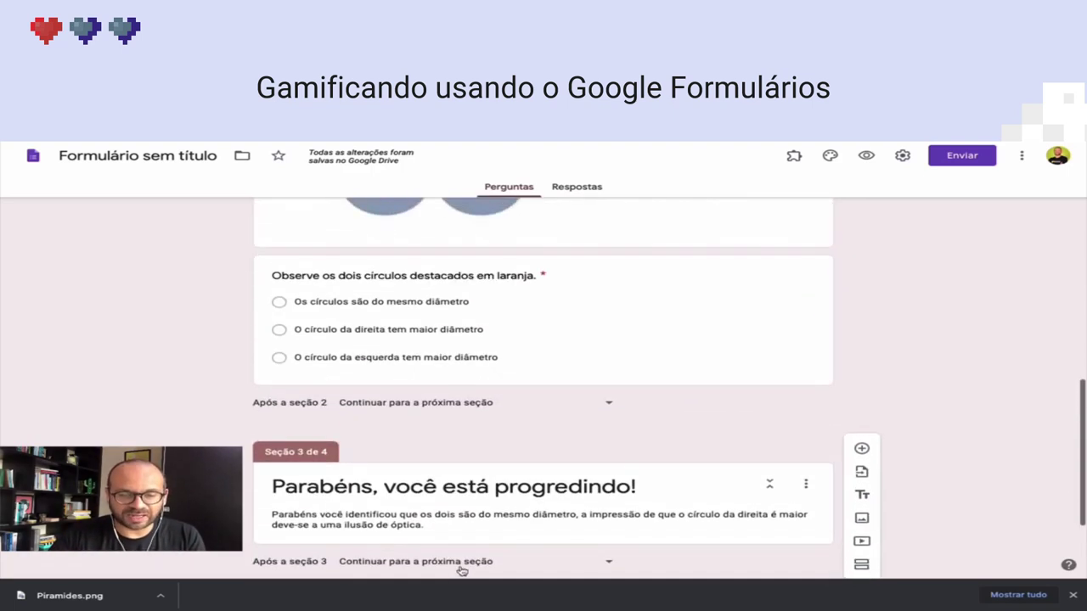
click(483, 398)
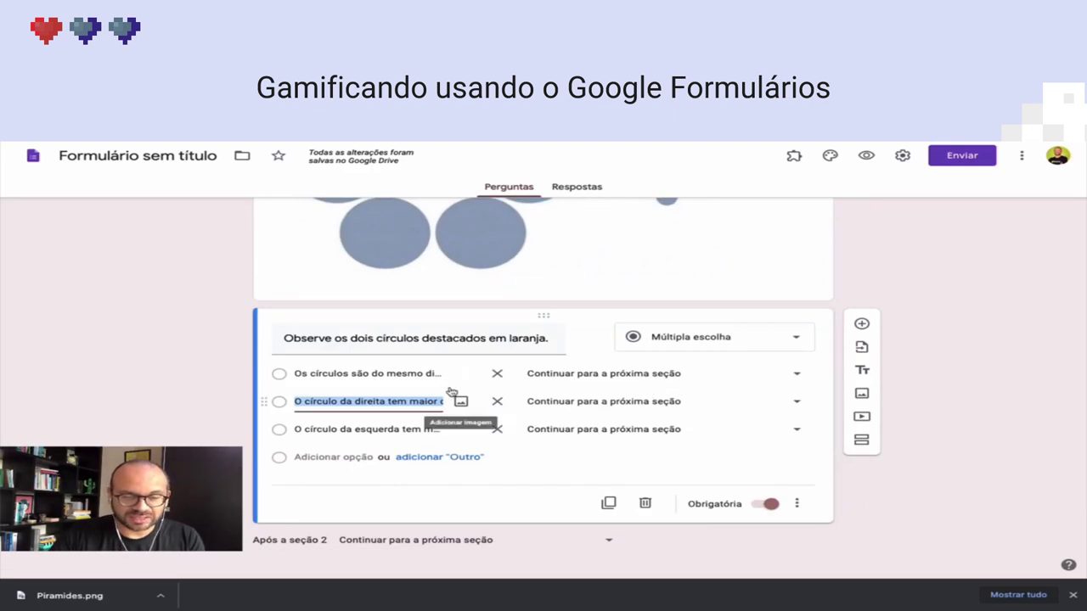
click(388, 373)
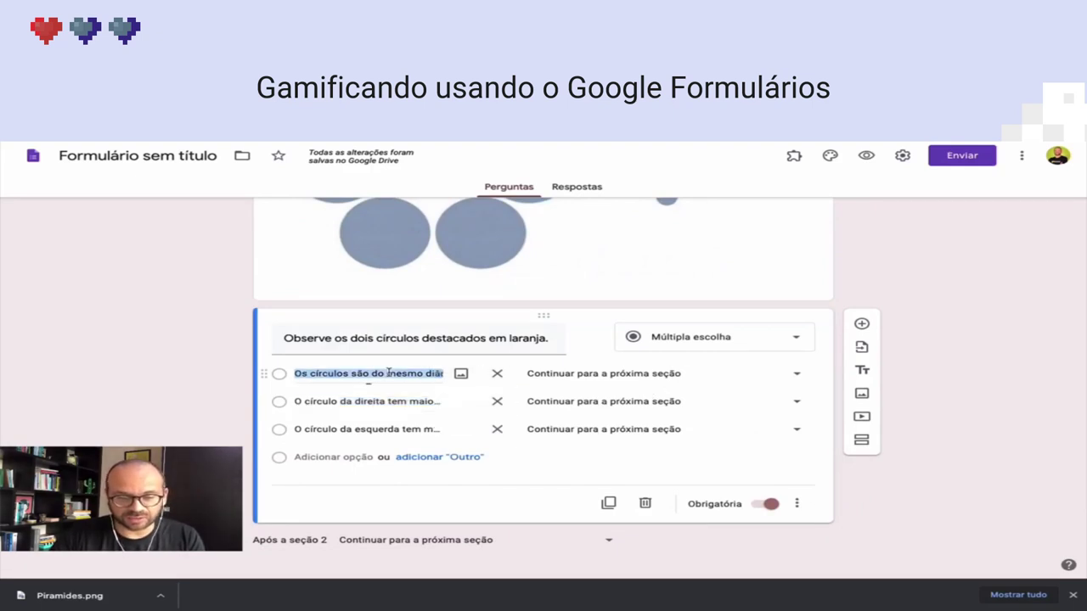
click(798, 376)
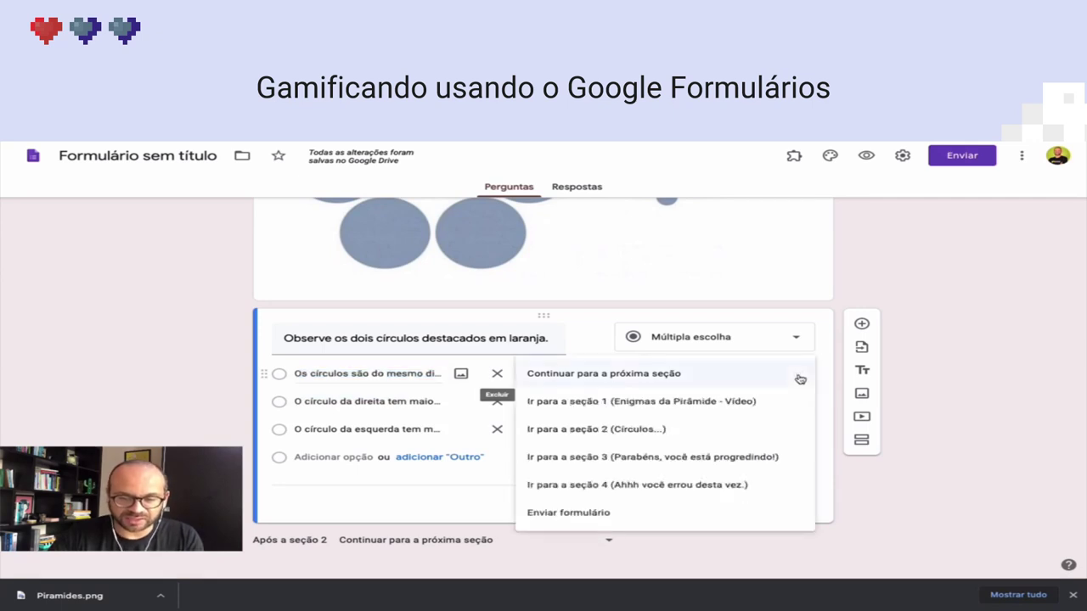
click(734, 464)
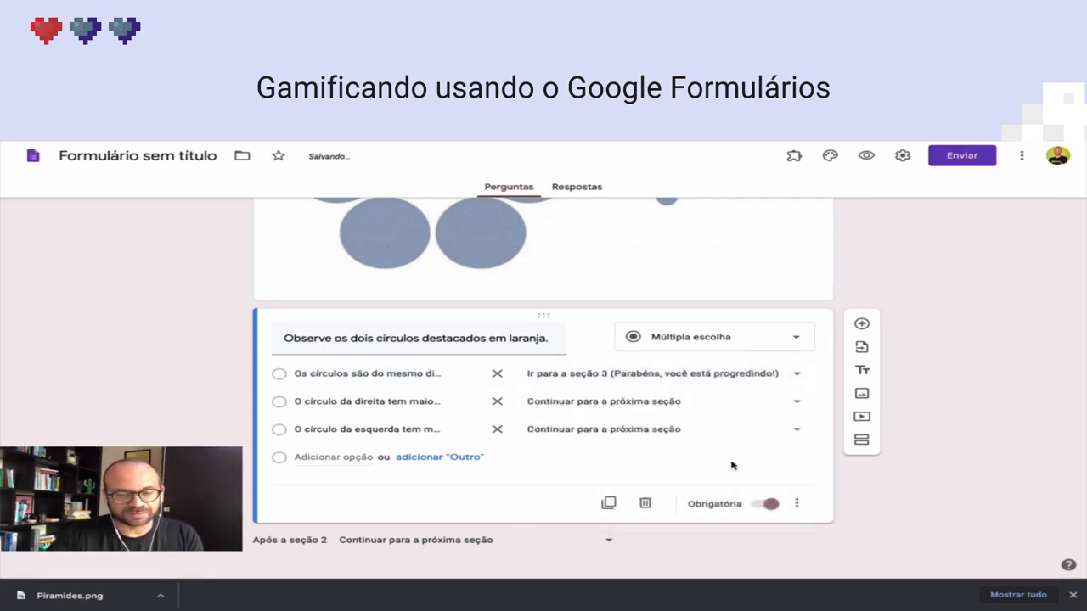
- Make the options "O círculo da direita..." and "O círculo da esquerda tem maior diâmetro" lead to section 4 (Ahhh você errou desta vez.)
scroll(732, 466, down, 2)
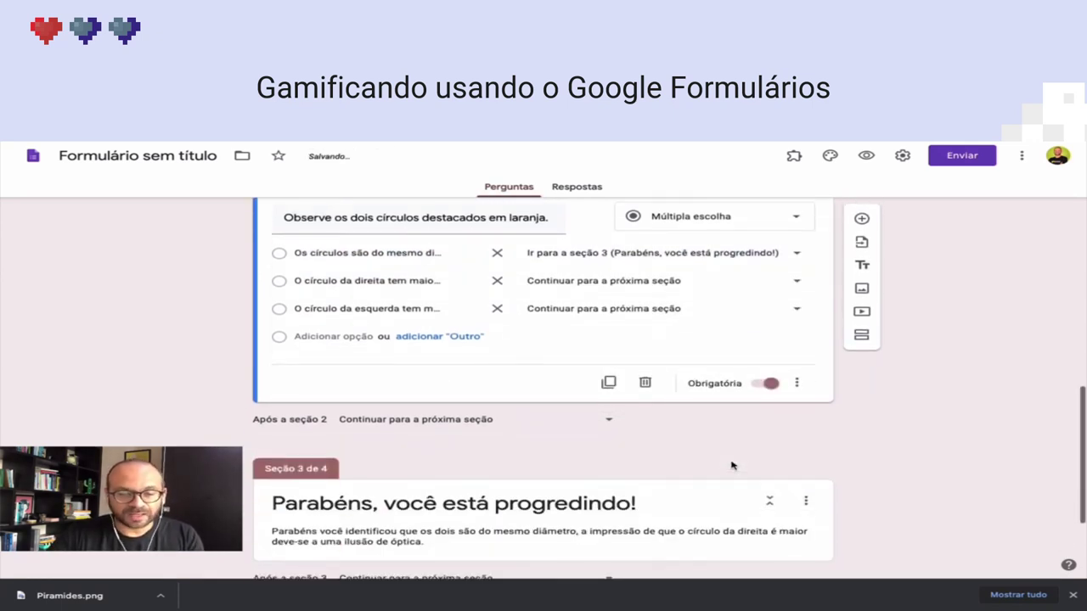
click(797, 281)
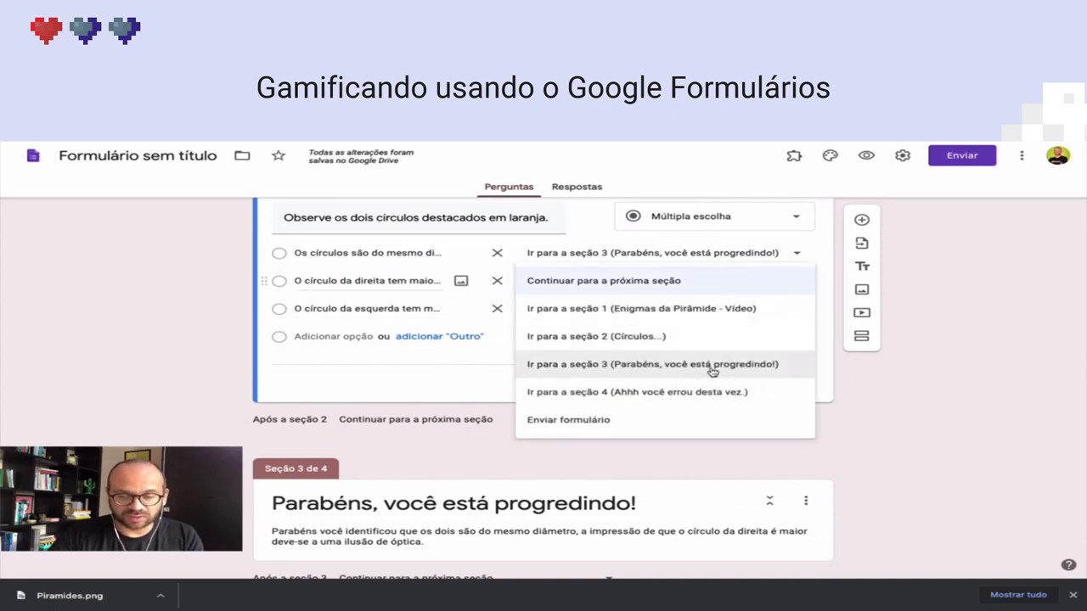
click(698, 395)
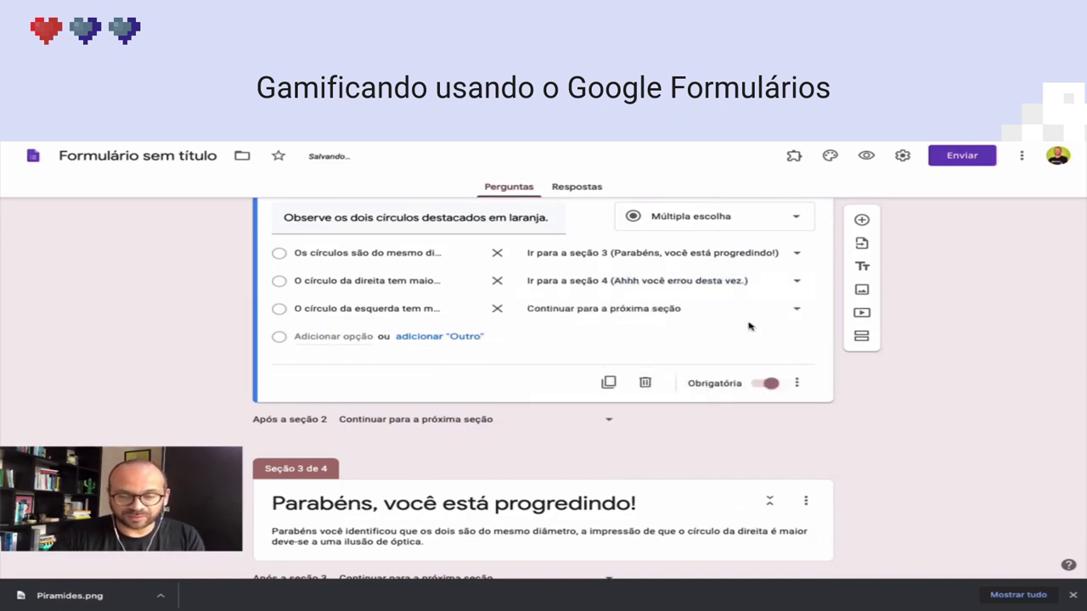
click(785, 314)
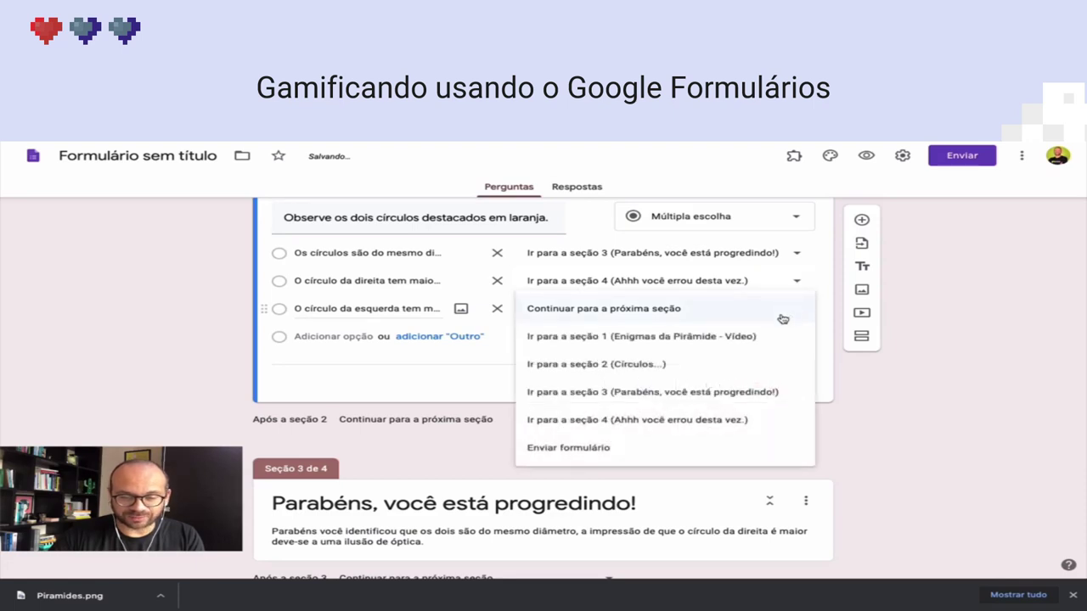
click(674, 422)
- Add a new section after section 4 titled "Sopa de letrinhas"
scroll(651, 393, down, 2)
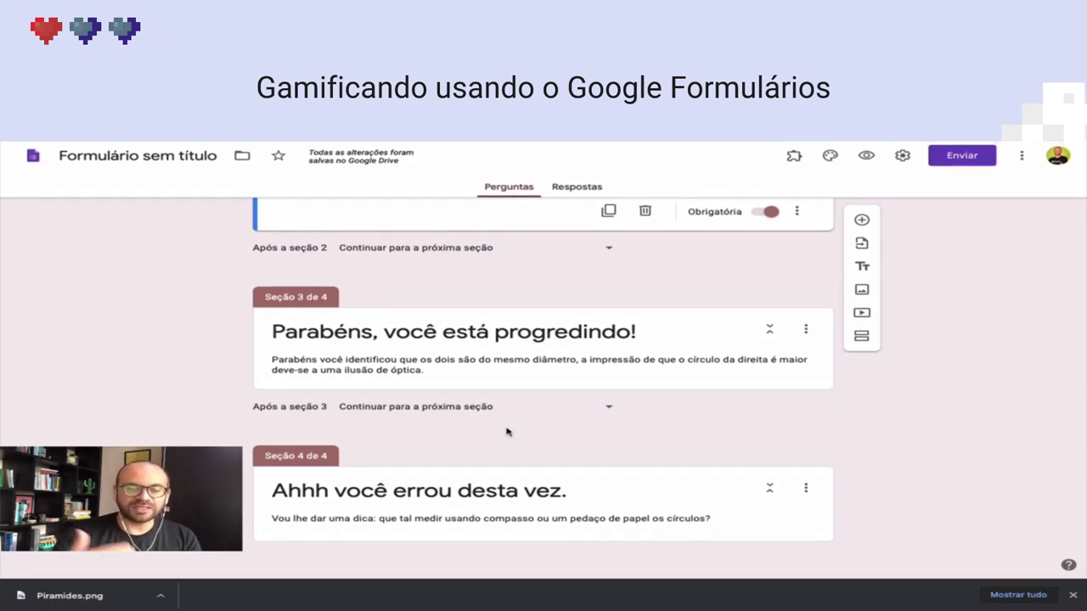
click(861, 336)
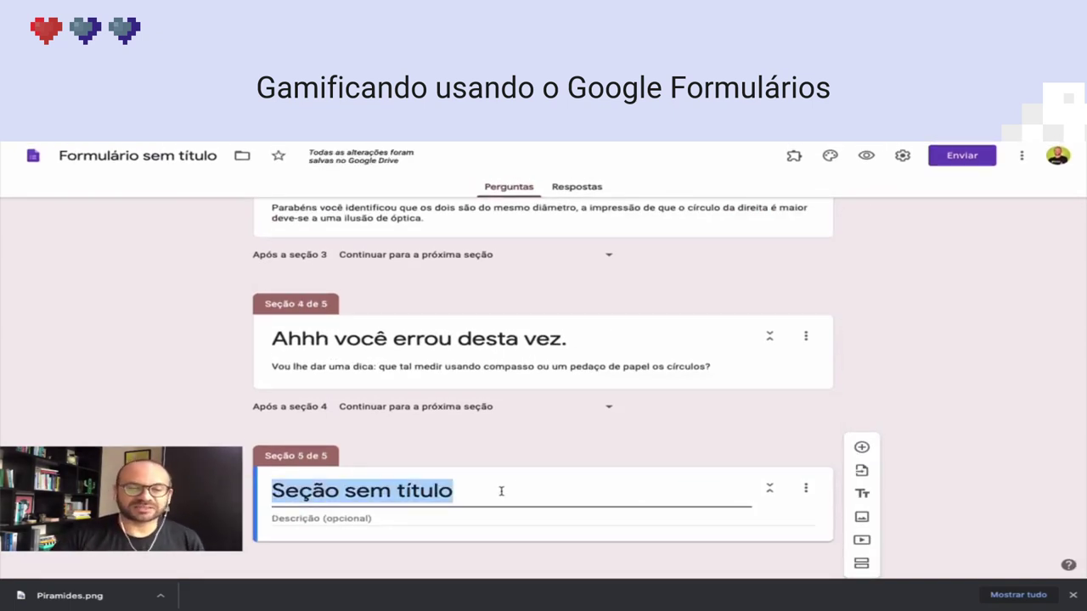
text(Sopa de letrinhas)
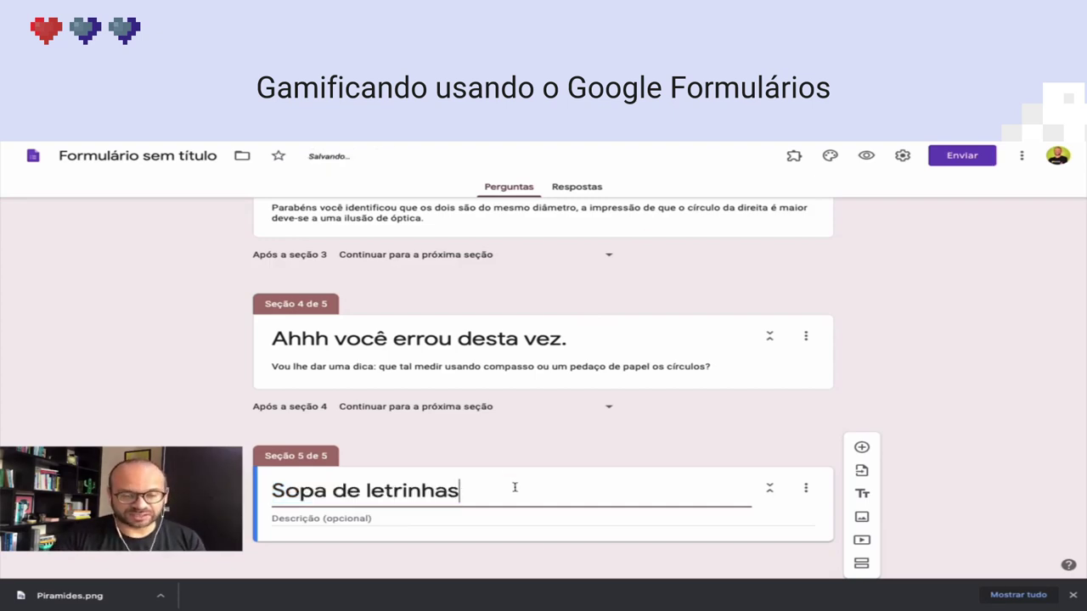
click(715, 554)
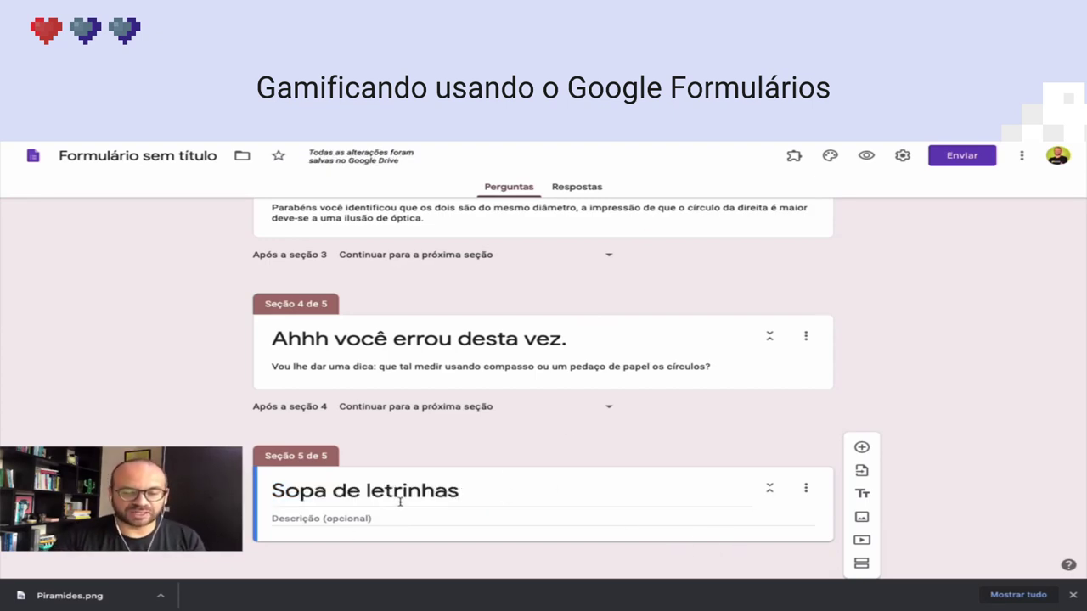
- Make section 3 (Parabéns, você está progredindo!) continue to section 5 (Sopa de letrinhas)
scroll(586, 420, up, 1)
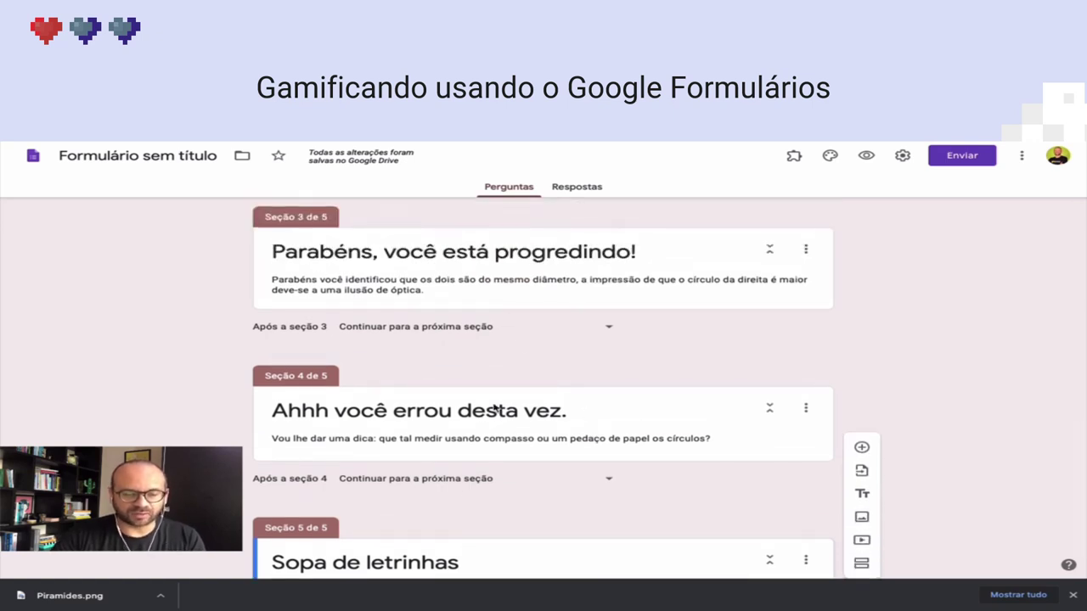
scroll(442, 511, down, 1)
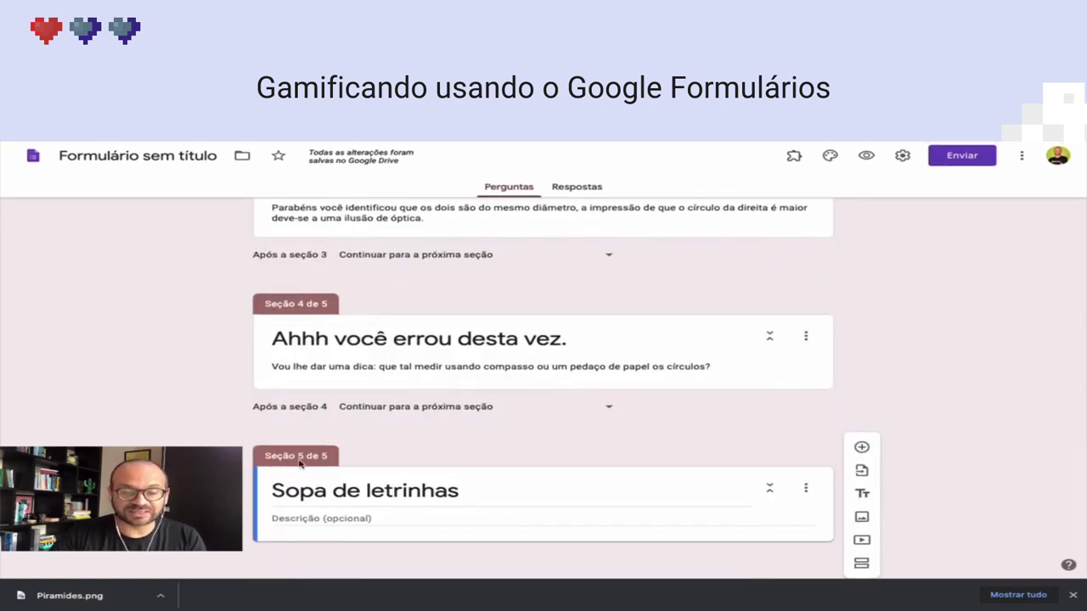
scroll(435, 481, up, 3)
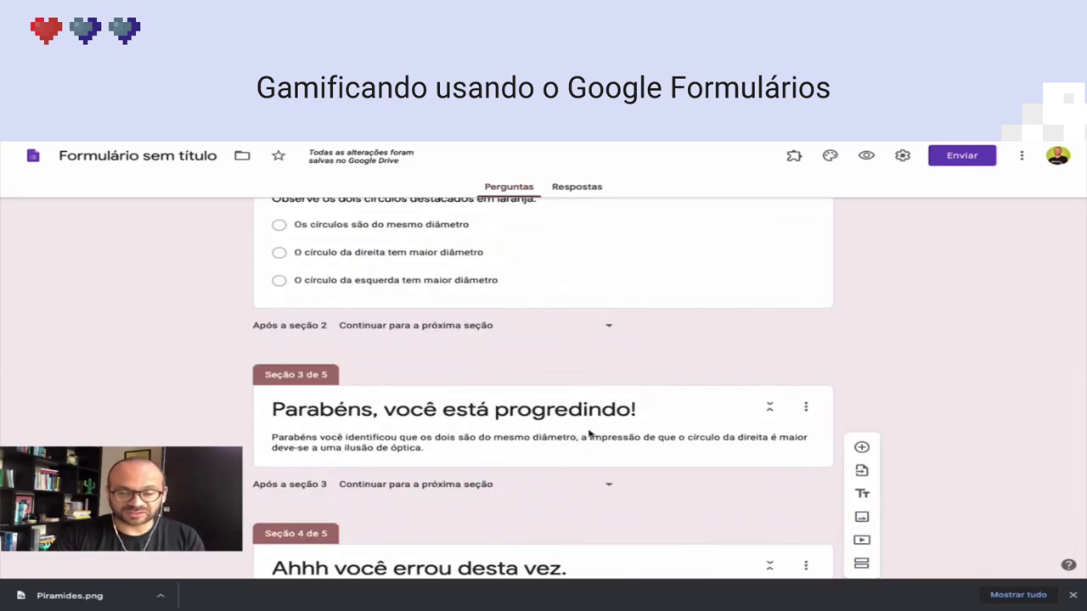
scroll(545, 474, down, 1)
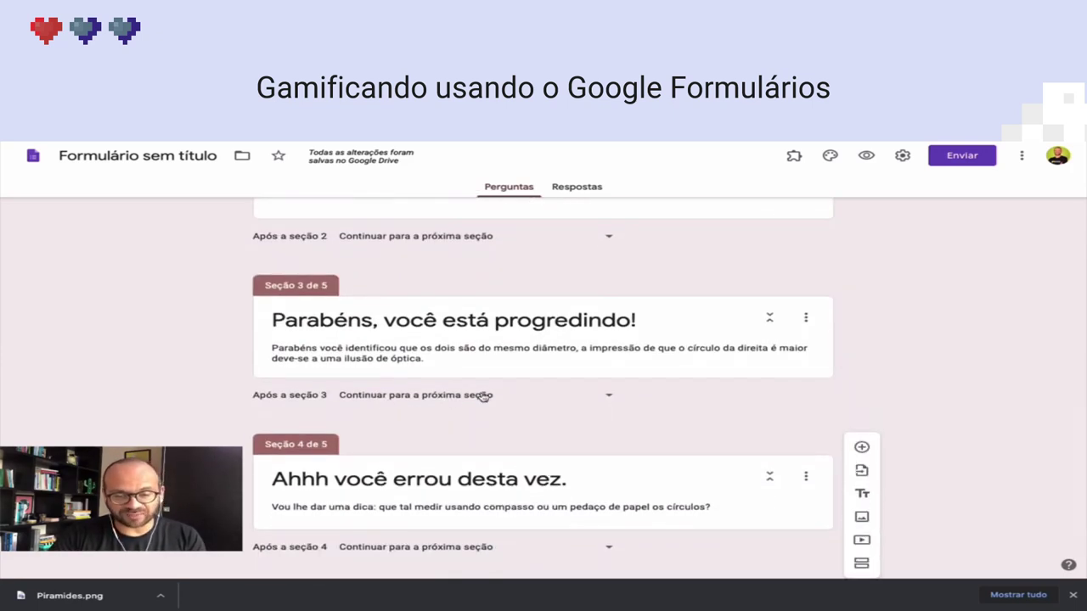
click(603, 398)
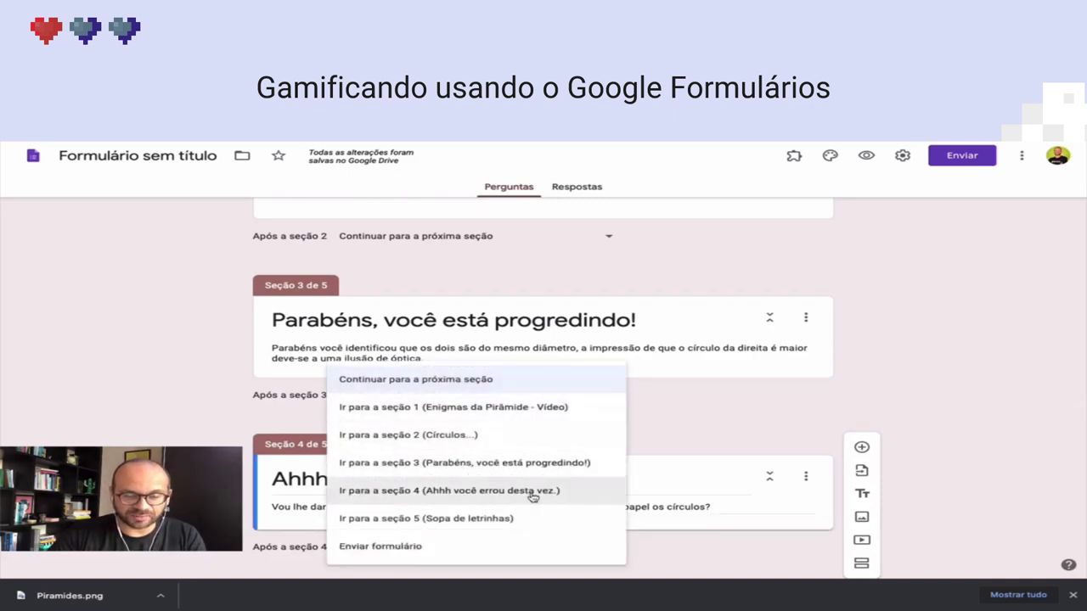
click(518, 519)
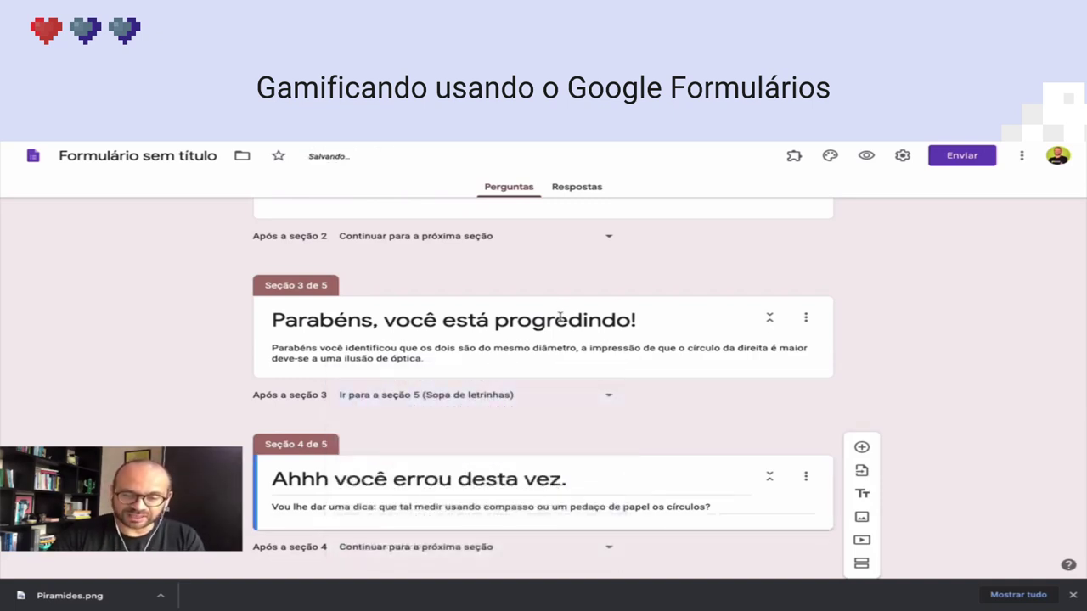
- Make section 4 (Ahhh você errou desta vez.) lead back to section 2 (Círculos...)
scroll(469, 446, down, 2)
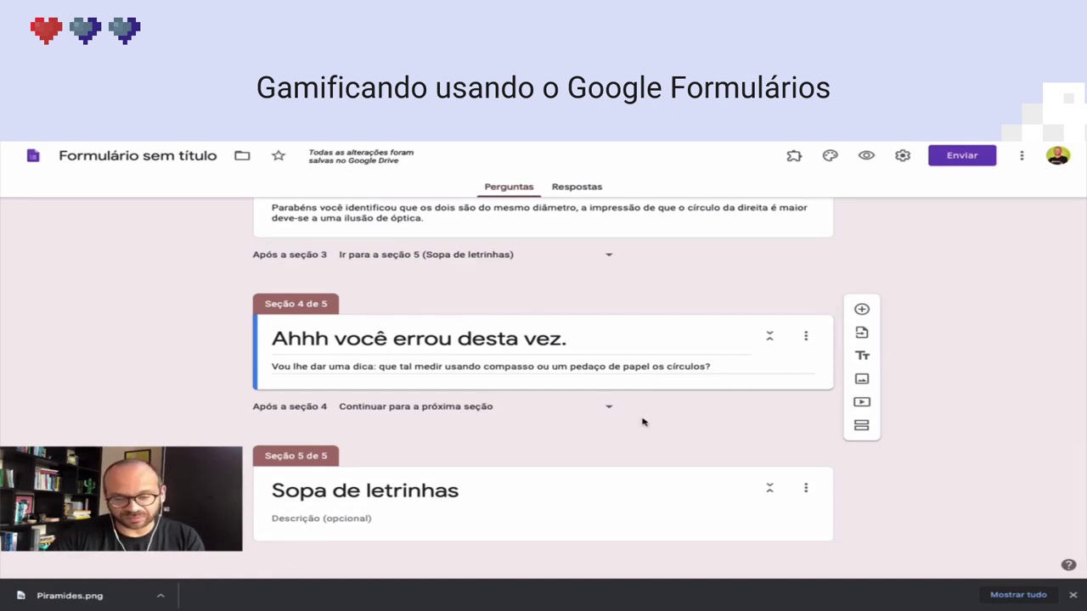
click(612, 409)
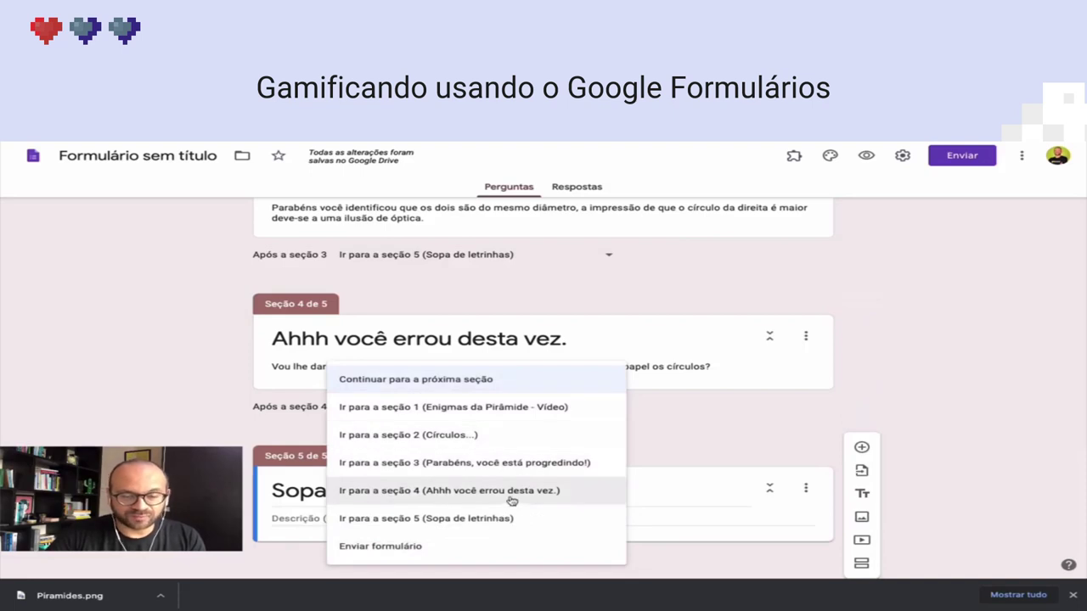
click(406, 436)
scroll(441, 348, up, 5)
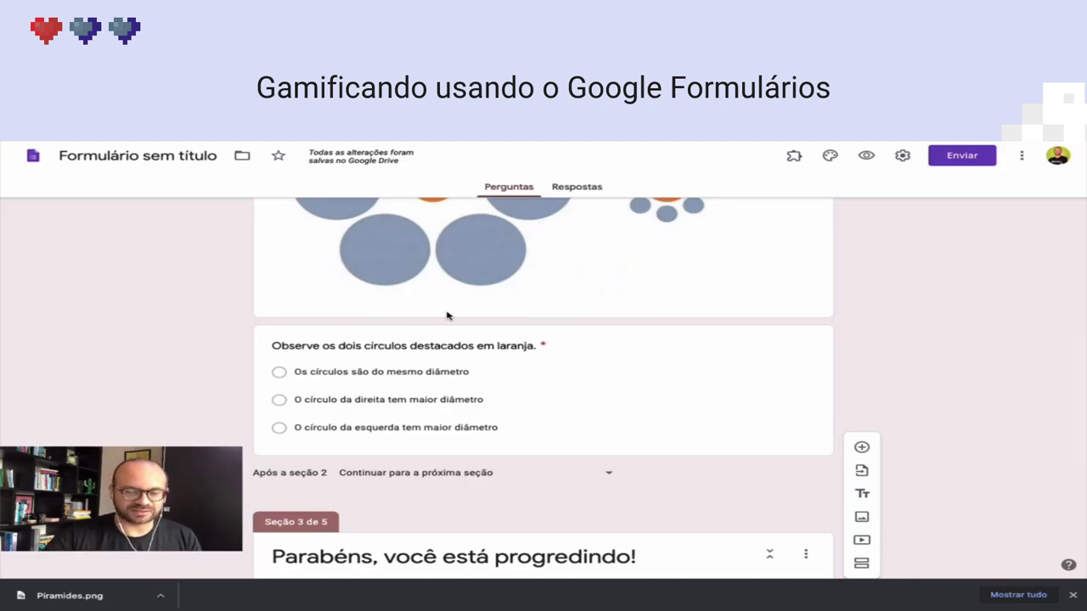
scroll(448, 316, down, 5)
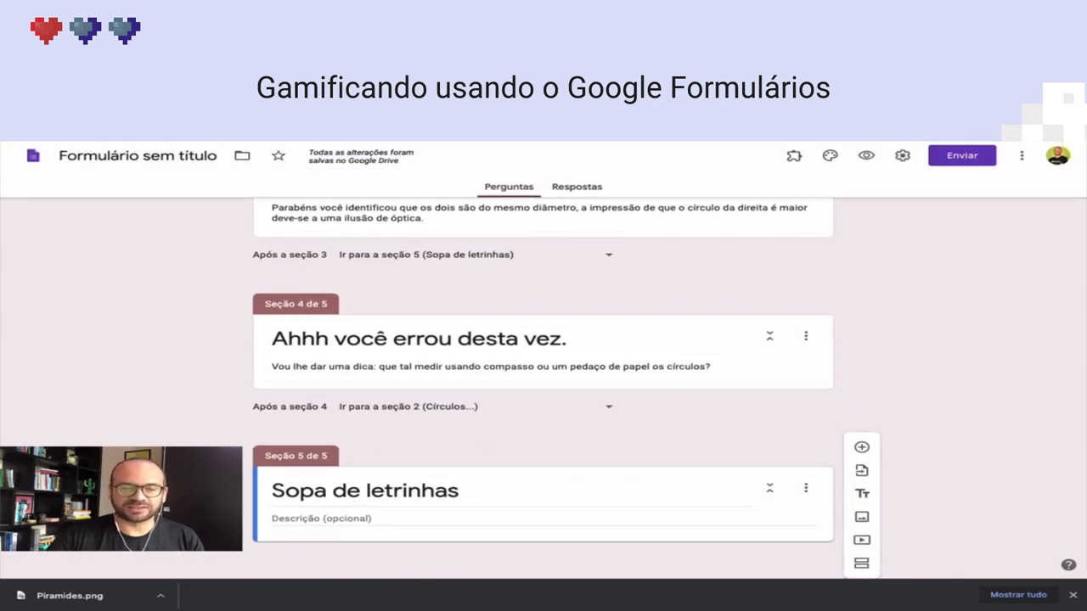
- Add a required short-answer question in Sopa de letrinhas: "Qual é o conjunto que completa corretamente a sequência? MCD, NEF, OGH,____, QKL"
click(860, 447)
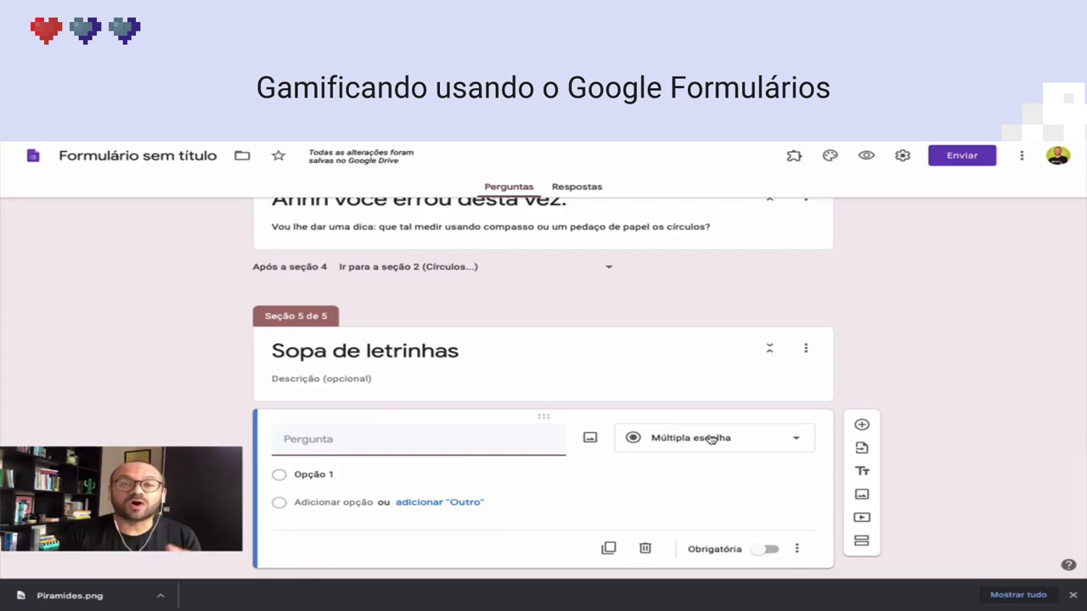
click(712, 438)
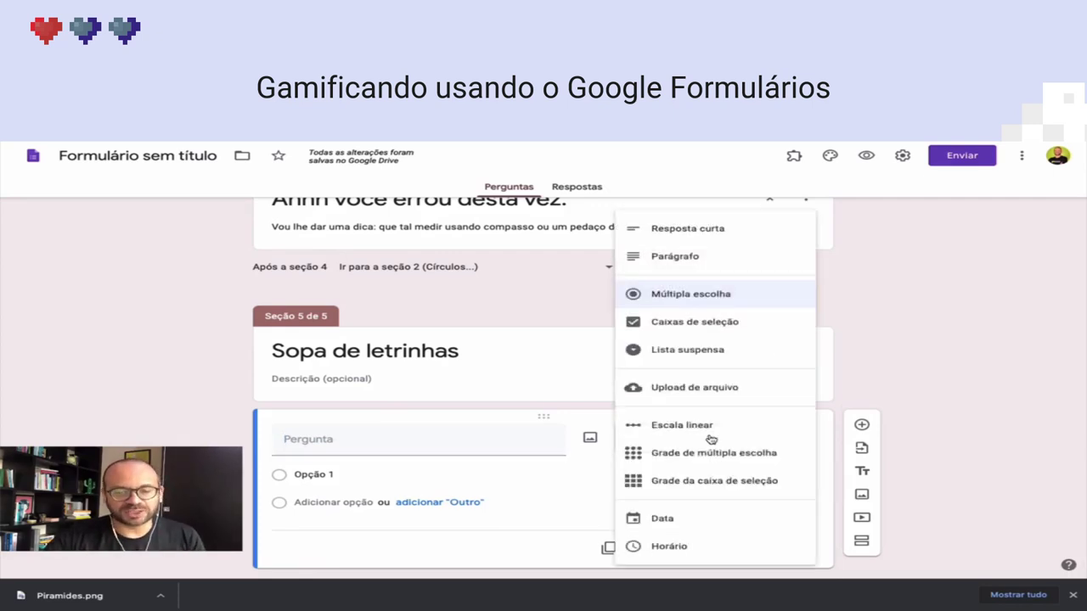
click(720, 230)
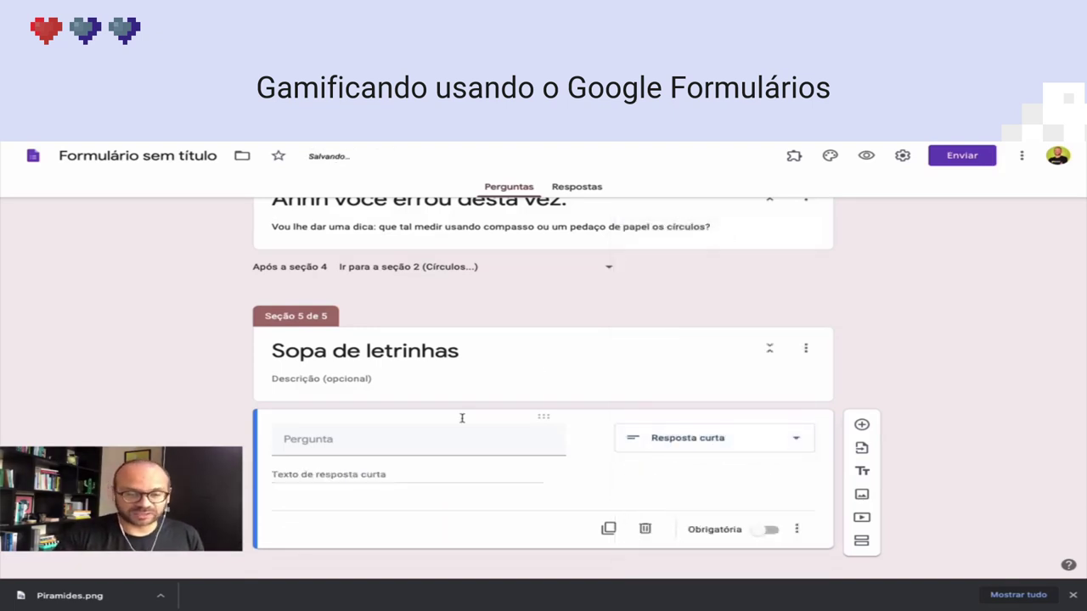
click(323, 448)
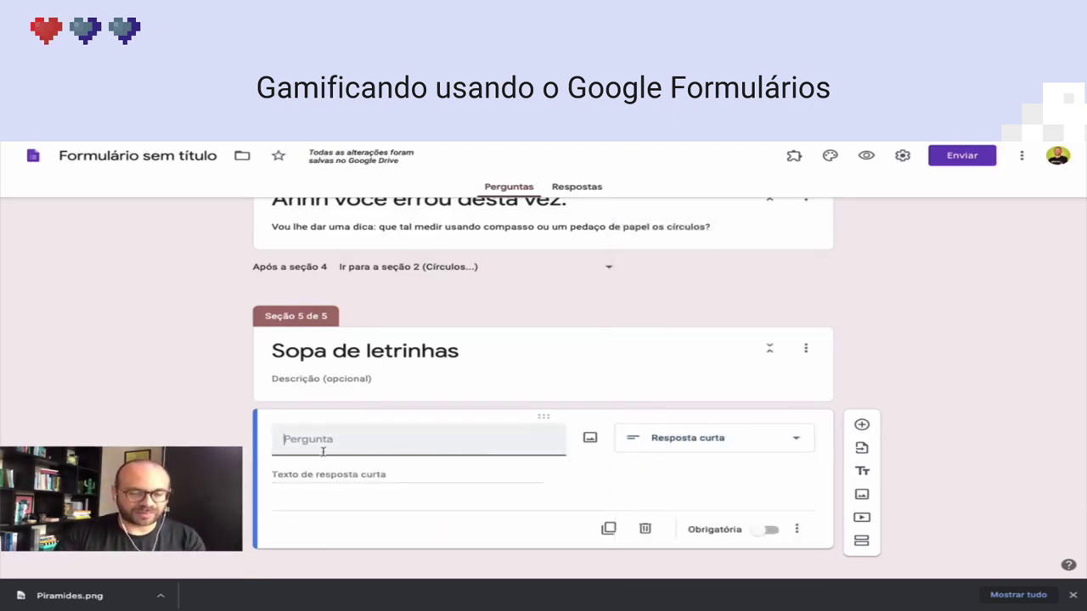
text(Qual é o conjunto que completa corretamente a sequência? MCD, NEF, OGH,____, QKL)
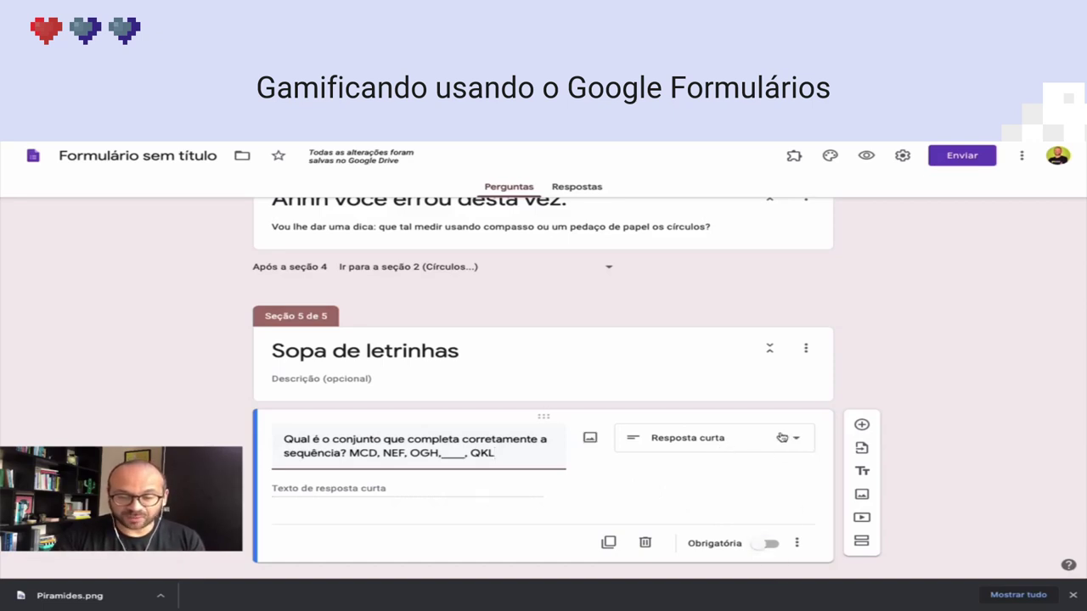
click(769, 544)
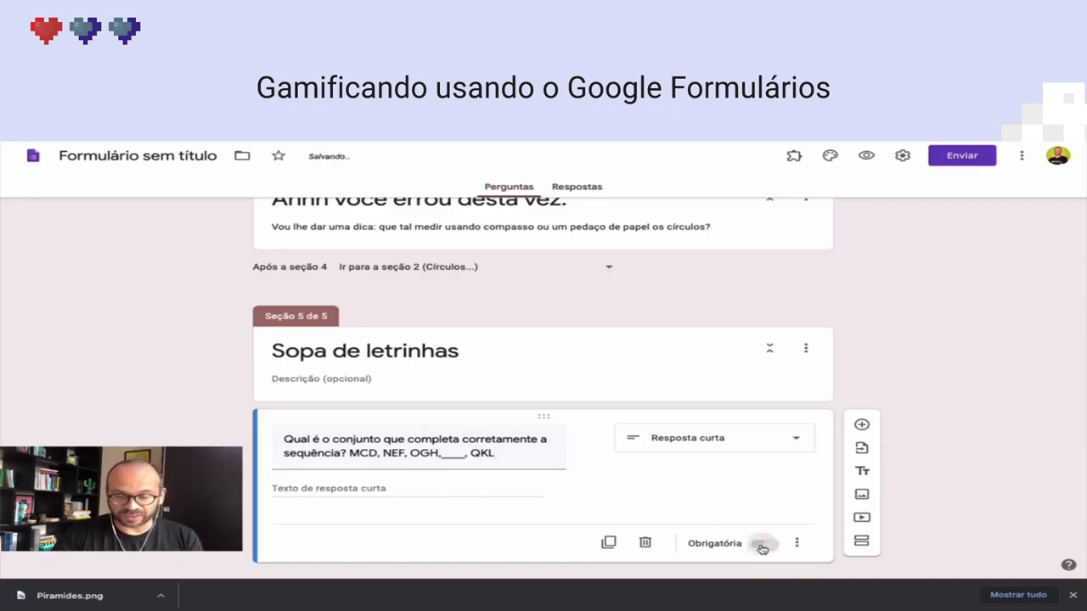
- Add response validation to the letter-sequence question with the rule Texto, Contém, and start entering the required text
click(797, 544)
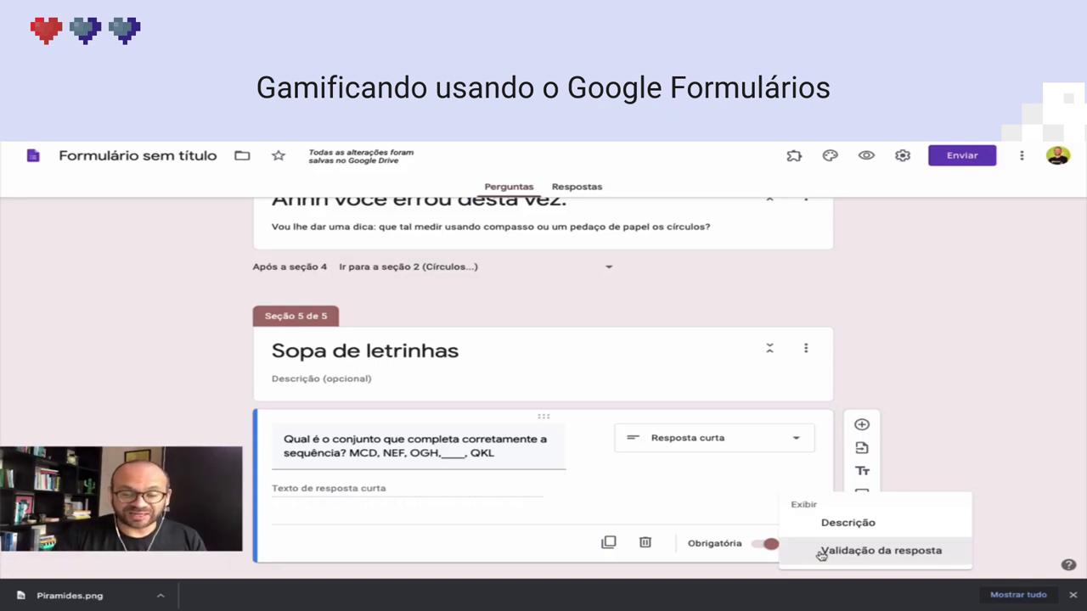
click(874, 551)
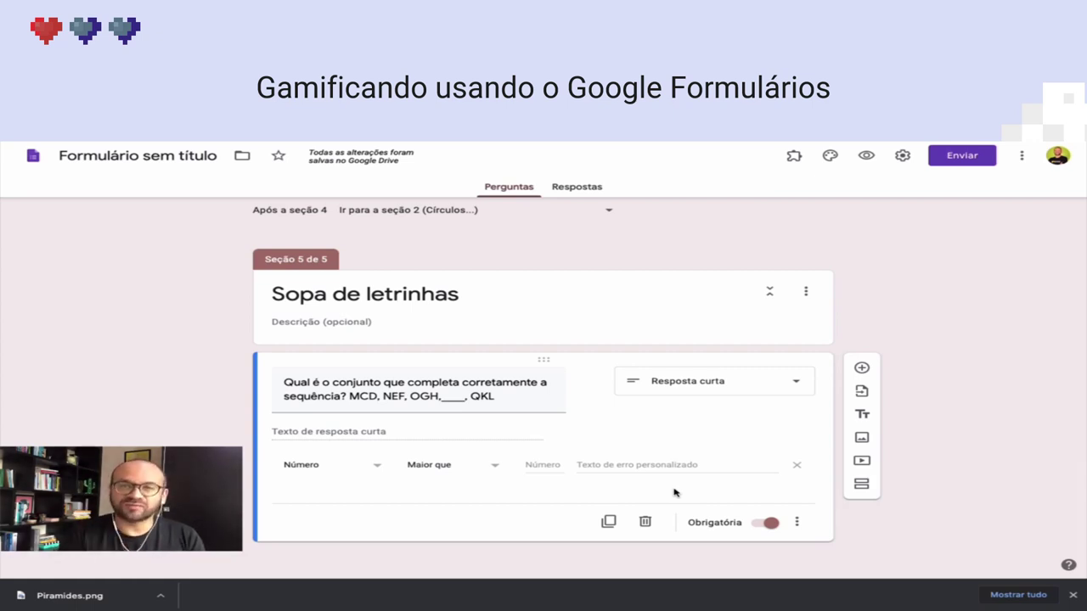
click(319, 468)
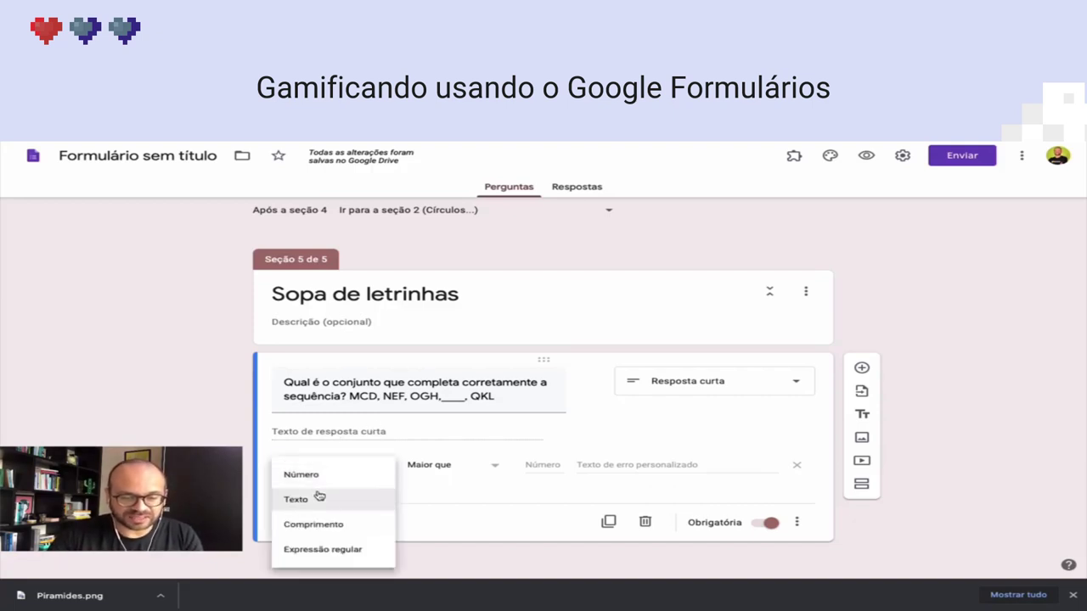
click(313, 503)
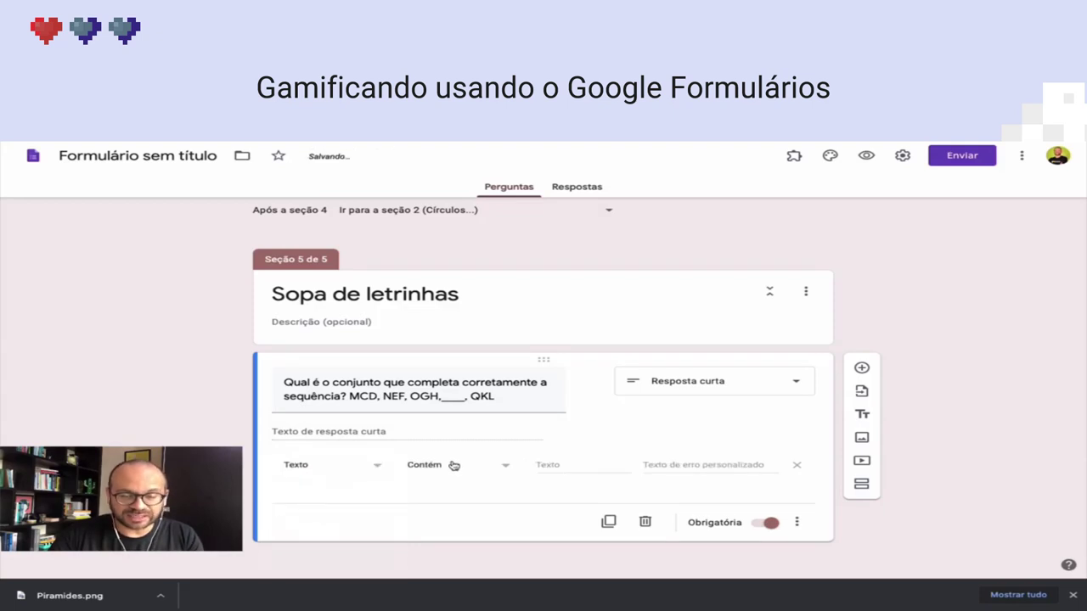
click(436, 466)
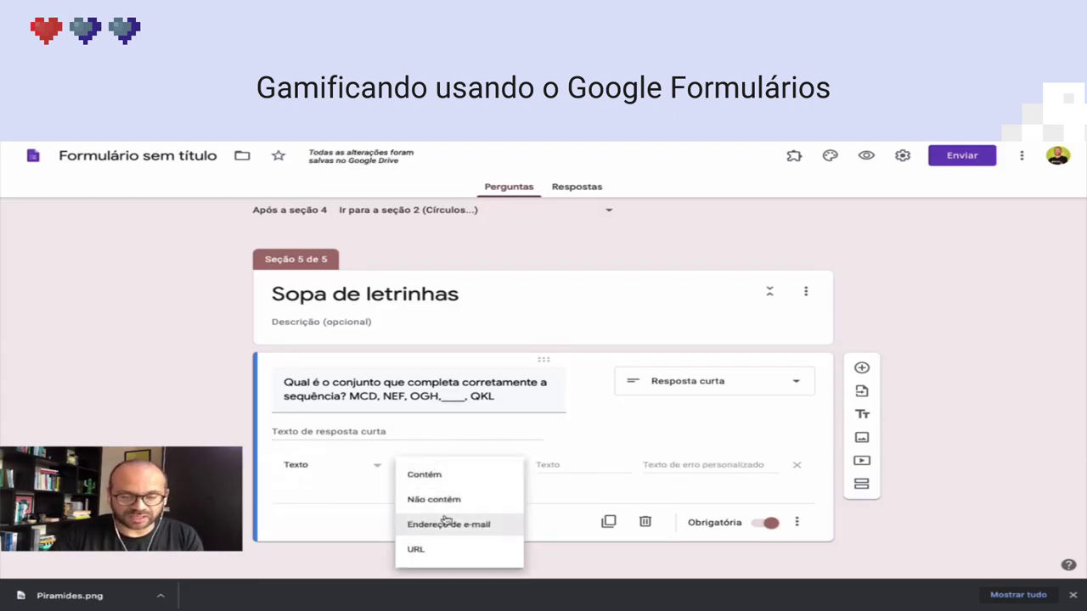
click(457, 476)
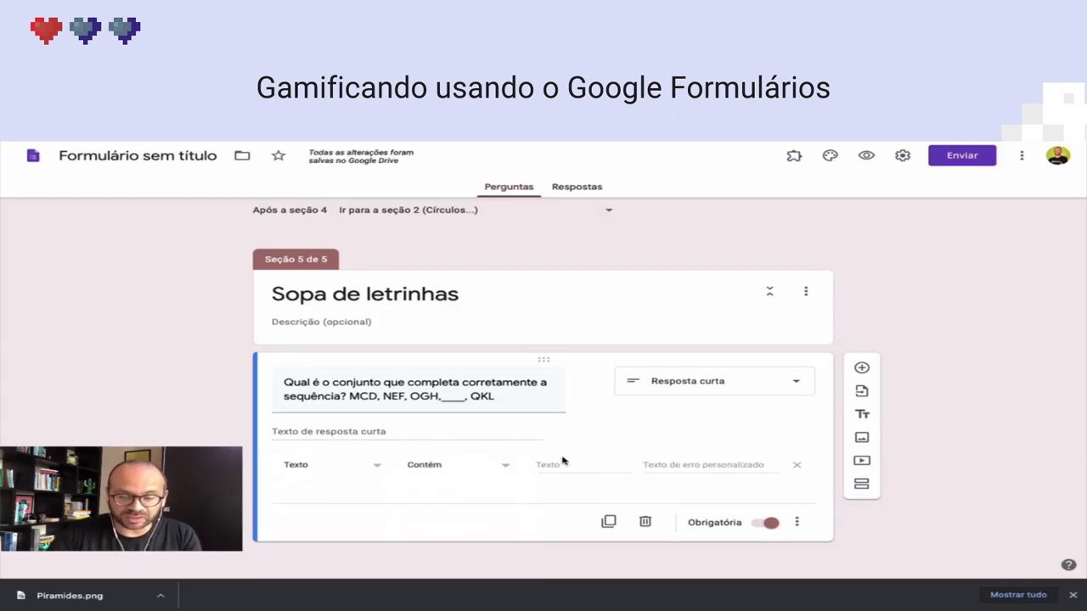
click(569, 465)
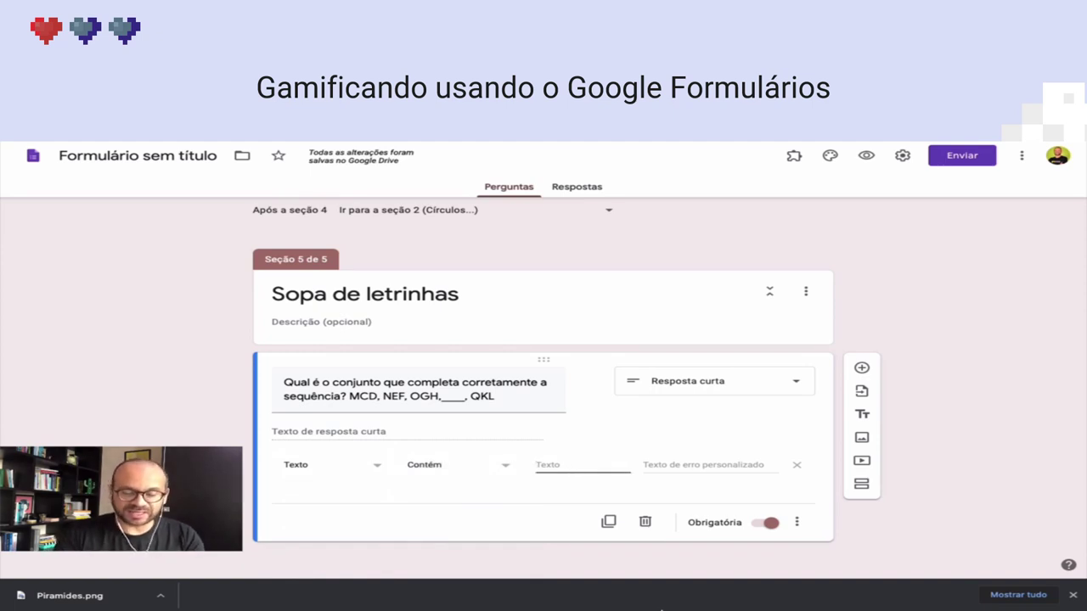